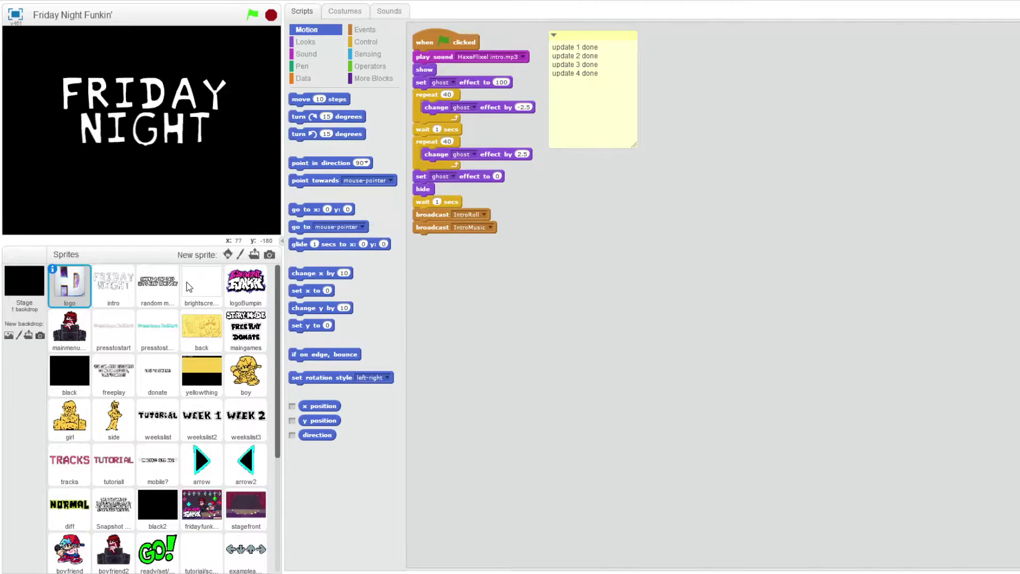
left_click(113, 284)
left_click(215, 287)
left_click(99, 284)
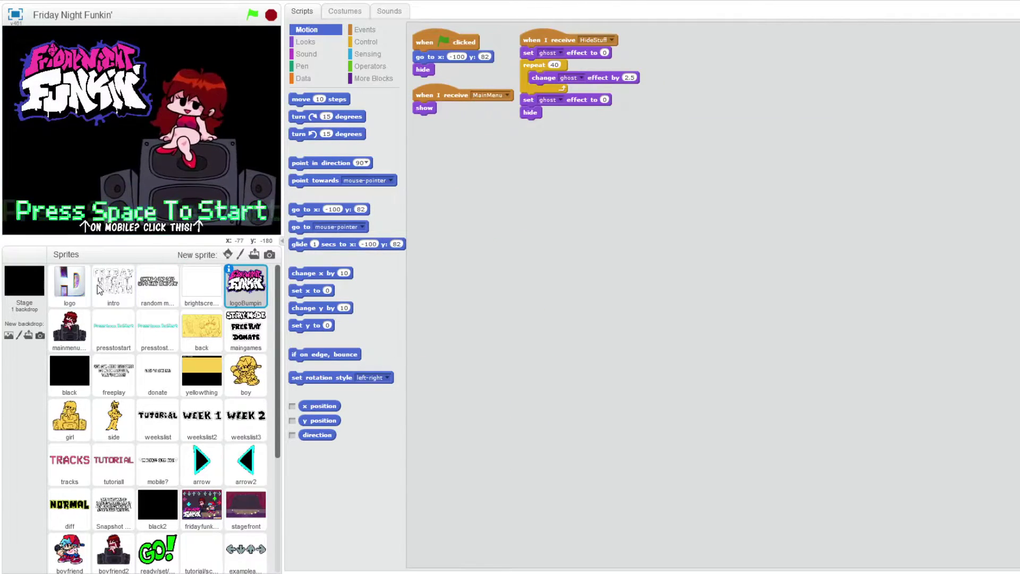
Step: Make the logo sprite's intro script run on a new broadcast message named PostSelection instead of the green flag
left_click(66, 287)
left_click(305, 42)
left_click(304, 190)
left_click_drag(431, 57, 436, 239)
left_click(365, 30)
left_click_drag(322, 243, 451, 225)
left_click(524, 225)
left_click(529, 503)
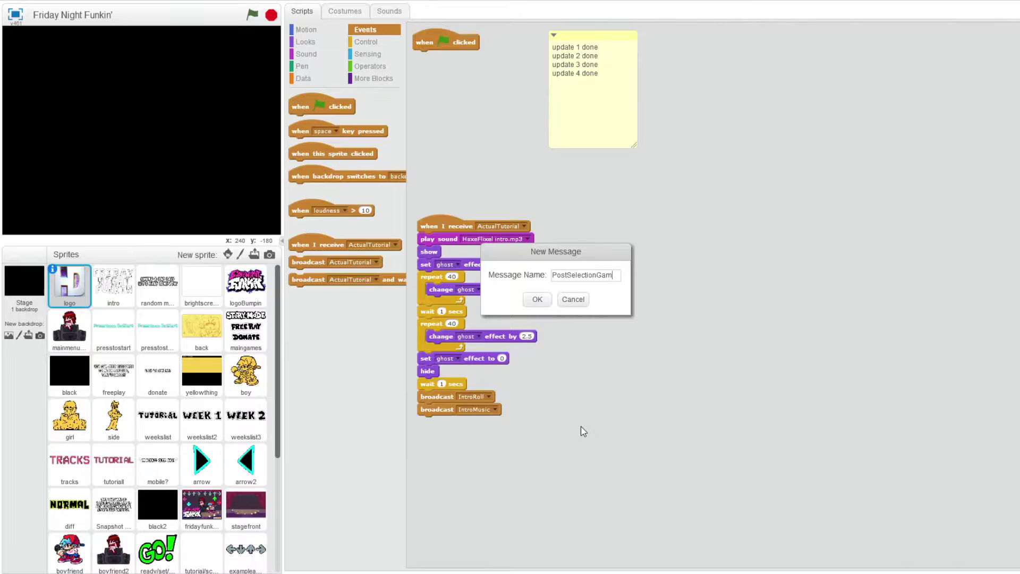
type("PostSelectionGame")
key("Return")
Step: Add a hide block to the logo sprite's green flag event and place the PostSelection script directly below it
left_click(313, 42)
left_click_drag(299, 192, 422, 58)
left_click_drag(452, 225, 447, 82)
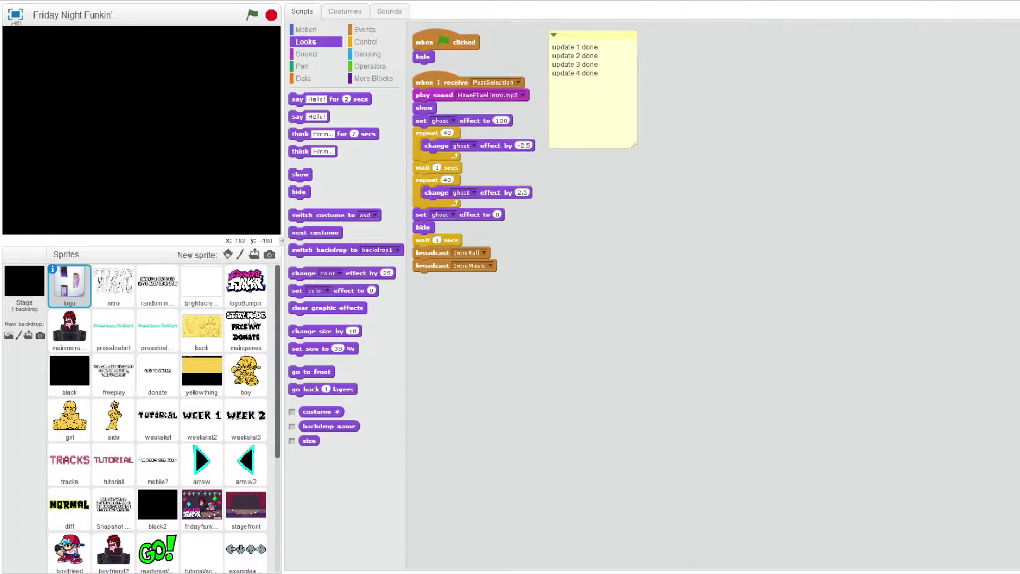
Step: Paint a new sprite with an upright black-outlined rectangle about 221 by 344, filled with grey
left_click(241, 256)
left_click(364, 97)
mouse_move(590, 166)
left_mouse_down()
mouse_move(712, 369)
mouse_move(724, 372)
mouse_move(718, 364)
left_mouse_up()
left_click(364, 162)
left_click(715, 507)
left_click(653, 265)
Step: Duplicate the grey rectangle's costume and add a second rectangle sprite beside it on the stage
left_click(364, 205)
right_click(318, 83)
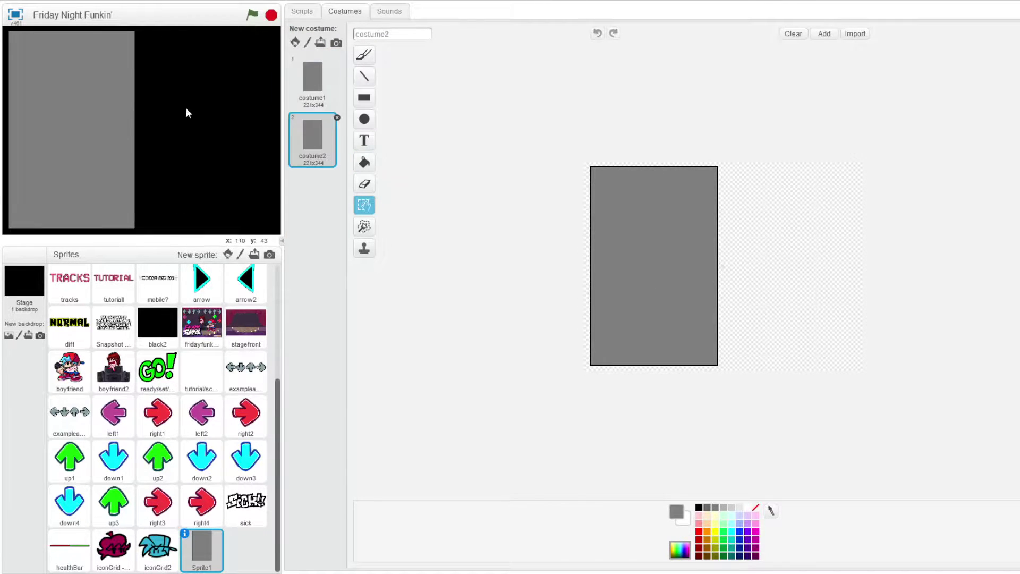
left_click(335, 86)
left_click(208, 161)
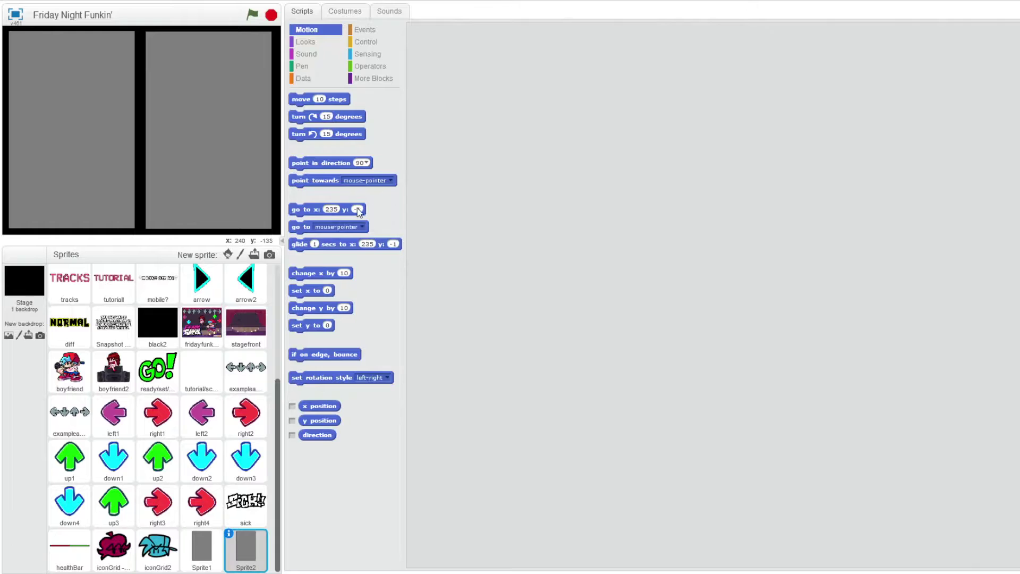
left_click(201, 547)
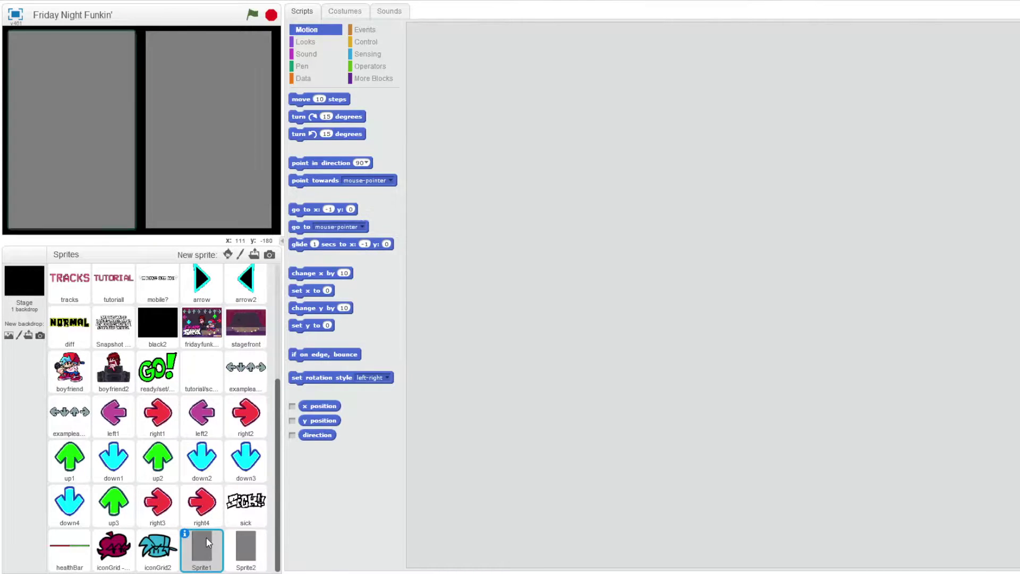
Step: Set Sprite1's costume center to the middle of its grey rectangle
left_click(315, 211)
left_click(344, 11)
left_click(655, 266)
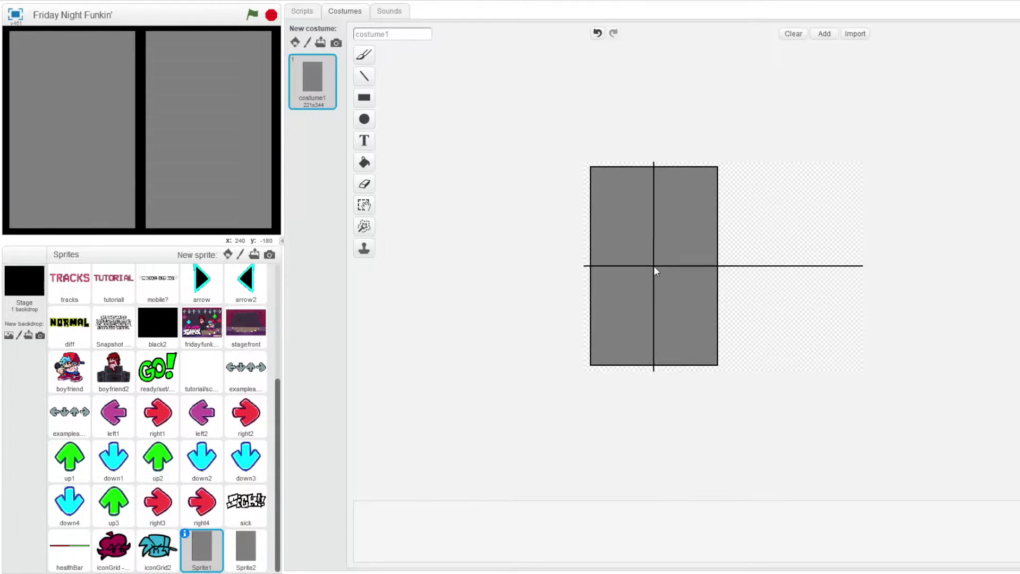
left_click(302, 11)
left_click(252, 538)
left_click(344, 11)
left_click(211, 552)
Step: Duplicate Sprite1 and place the copy in the right half of the stage at about x 140, y 3
right_click(200, 551)
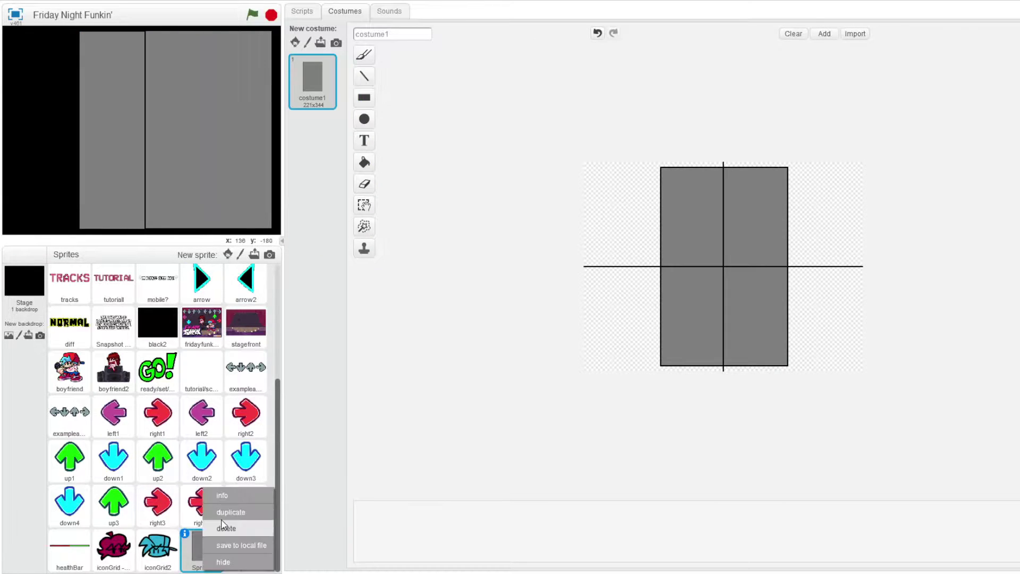
left_click(217, 513)
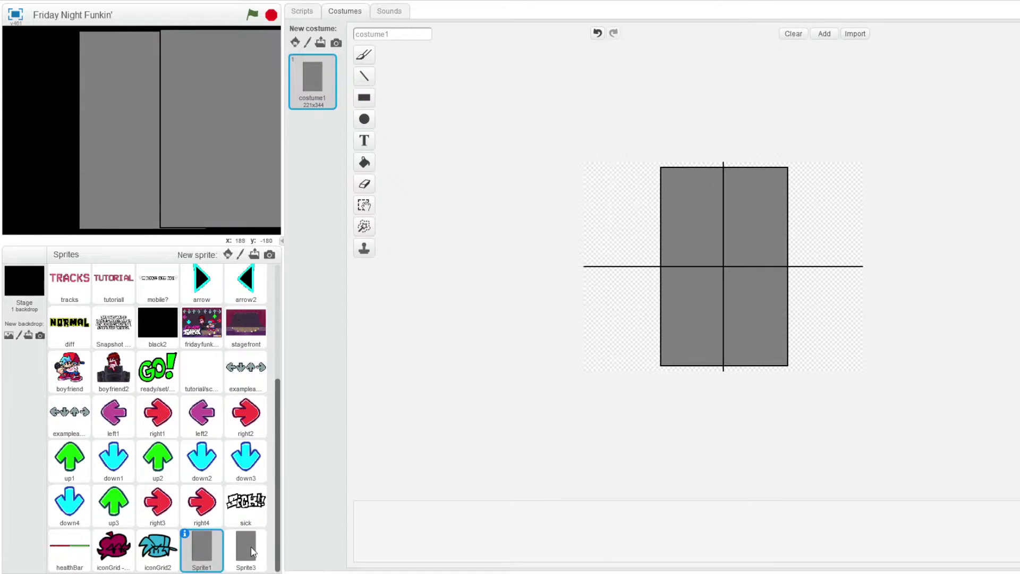
left_click(252, 553)
left_click_drag(193, 131, 180, 136)
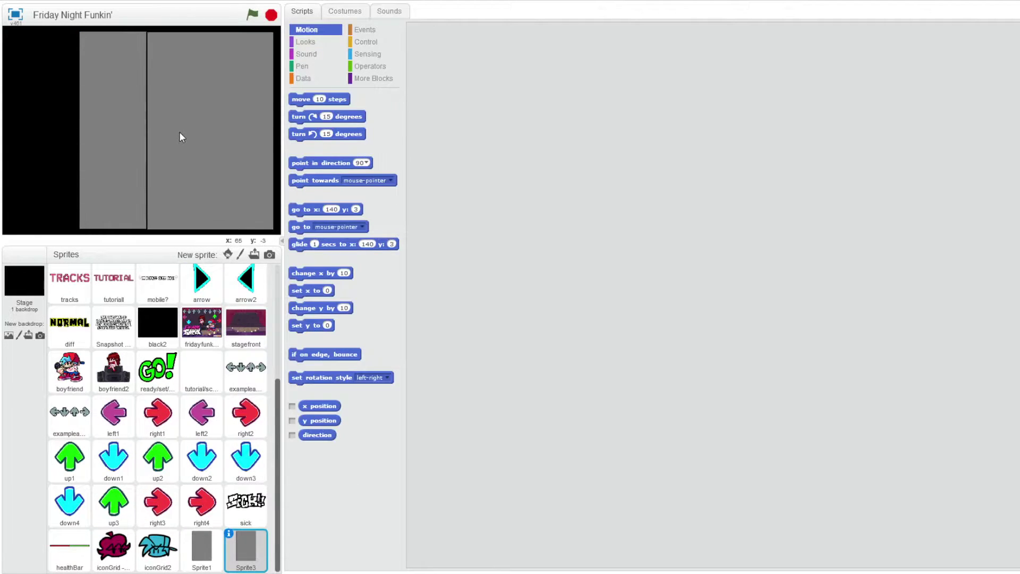
Step: Move Sprite1 to the left half of the stage at x -115, y 0
left_click_drag(111, 130, 69, 130)
type("-115")
left_click(314, 210)
Step: Add a script that hides the rectangle sprite at the green flag
left_click(364, 29)
left_click_drag(314, 105, 437, 42)
left_click(305, 42)
left_click_drag(298, 192, 422, 57)
right_click(453, 112)
Step: Try to draw a thicker grey border around the rectangle in Sprite1's costume
left_click(345, 11)
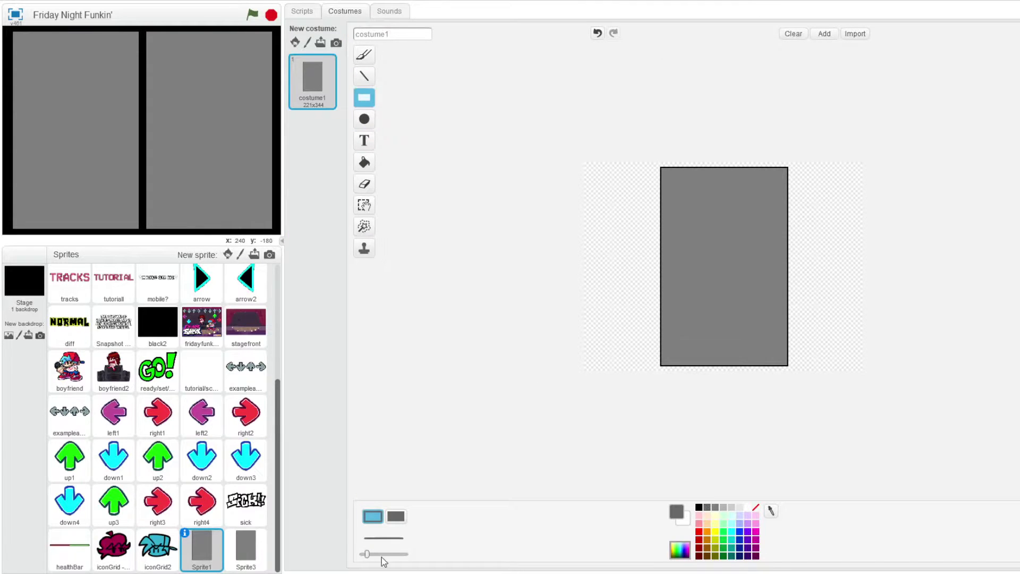
left_click_drag(658, 164, 791, 370)
scroll(933, 321, "up", 1)
key("Delete")
left_click_drag(594, 62, 656, 122)
key("Delete")
scroll(724, 265, "up", 2)
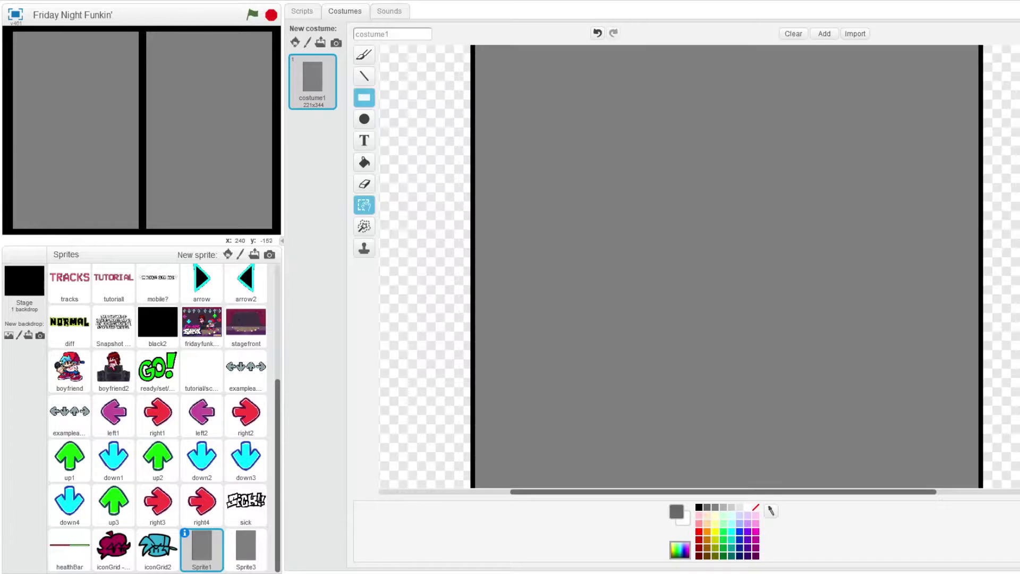
left_click_drag(464, 58, 989, 561)
scroll(726, 297, "down", 1)
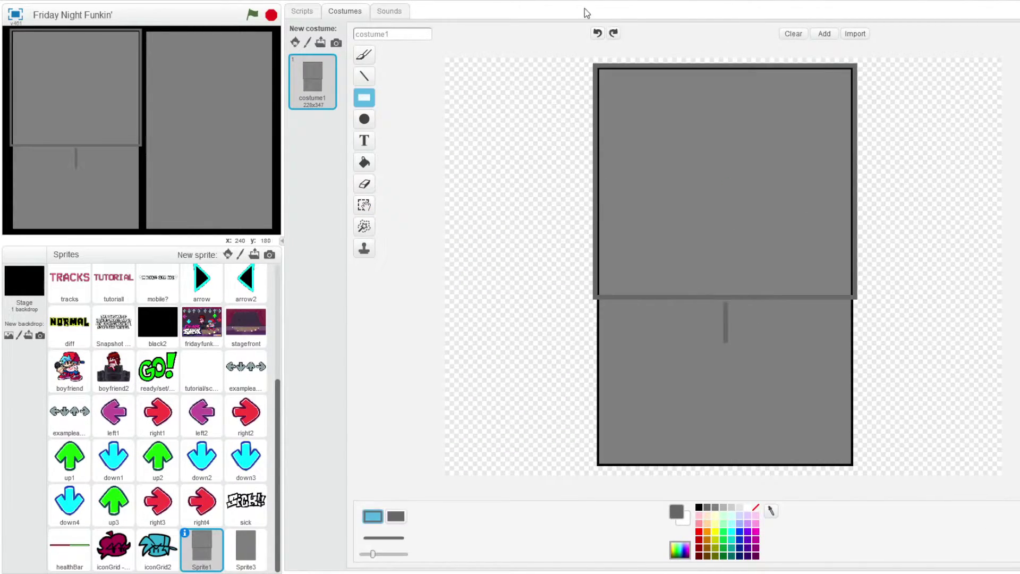
Step: Undo the misdrawn borders and draw a thick black outline along the edge of Sprite1's grey rectangle
left_click(597, 33)
left_click_drag(595, 65, 856, 471)
left_click(596, 34)
mouse_move(601, 68)
left_mouse_down()
mouse_move(853, 381)
mouse_move(854, 471)
left_mouse_up()
left_click(302, 12)
Step: Copy Sprite1's thick-outlined costume to Sprite3 and delete Sprite3's old thin-outlined costume
left_click(344, 11)
right_click(327, 84)
left_click(348, 86)
left_click_drag(243, 564, 244, 558)
left_click(336, 117)
left_click(246, 549)
left_click(337, 59)
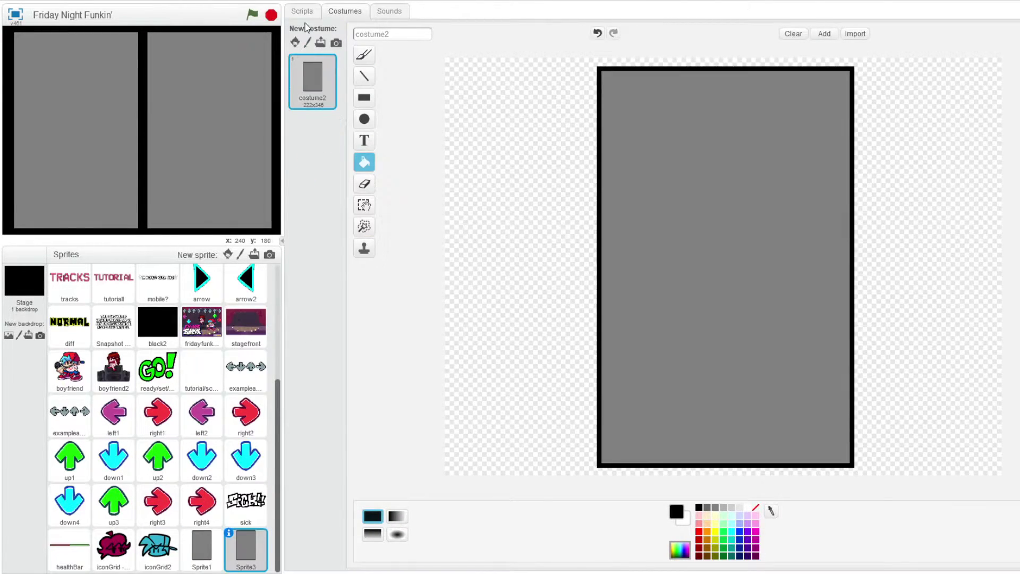
Step: Duplicate Sprite3's costume2 and fill the outline of the copy, costume3, with light grey
right_click(318, 80)
left_click(337, 85)
left_click(684, 520)
left_click(600, 422)
left_click(597, 33)
left_click(731, 507)
left_click(600, 422)
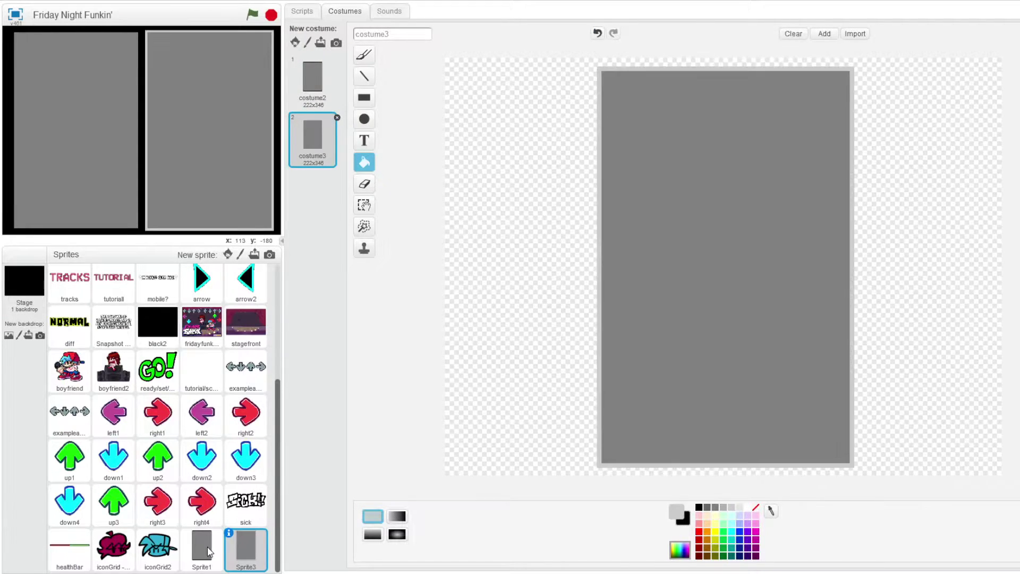
Step: Duplicate Sprite1's costume with a light grey outline as costume2, and reselect the black-outlined costume in both rectangle sprites
left_click(201, 549)
right_click(318, 77)
left_click(336, 83)
left_click(600, 186)
left_click(684, 521)
left_click(319, 75)
left_click(246, 548)
left_click(312, 76)
Step: Build Sprite3's green flag script with a hide block and a forever loop containing an if-else block
left_click(301, 11)
left_click(306, 42)
left_click_drag(298, 199, 424, 56)
left_click(345, 11)
left_click(313, 12)
left_click(364, 43)
left_click_drag(306, 152, 430, 69)
left_click_drag(296, 221, 429, 87)
Step: Make Sprite3 switch to costume3 if touching the mouse-pointer and to costume2 otherwise
left_click(367, 53)
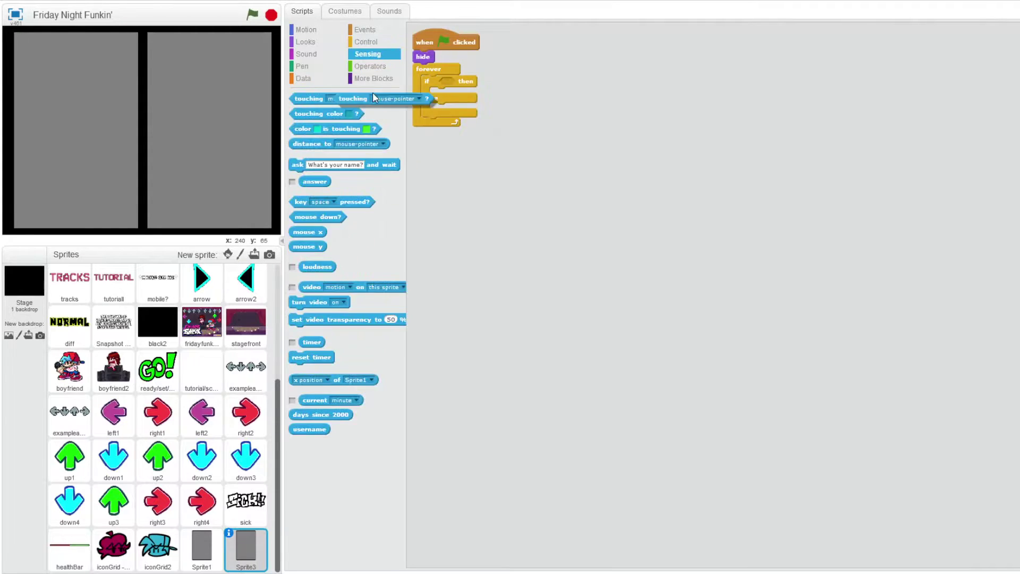
left_click_drag(314, 99, 464, 82)
left_click(305, 42)
left_click_drag(329, 216, 472, 97)
left_click_drag(354, 213, 497, 123)
right_click(541, 173)
Step: Copy Sprite3's script to Sprite1, switching to costume2 when touching the mouse-pointer and to costume1 otherwise
right_click(446, 44)
left_click(463, 51)
double_click(201, 548)
left_click_drag(442, 46, 447, 100)
left_click(509, 96)
left_click(538, 121)
left_click(497, 108)
Step: Replace the hide block in Sprite1's green flag script with a show block
left_click(302, 174)
left_click_drag(424, 56, 392, 141)
left_click_drag(301, 174, 430, 88)
left_click_drag(430, 88, 423, 56)
right_click(614, 64)
Step: Position Sprite1 at x -125, y 0 and Sprite3 at x 125, y 0, and save the project
left_click(306, 30)
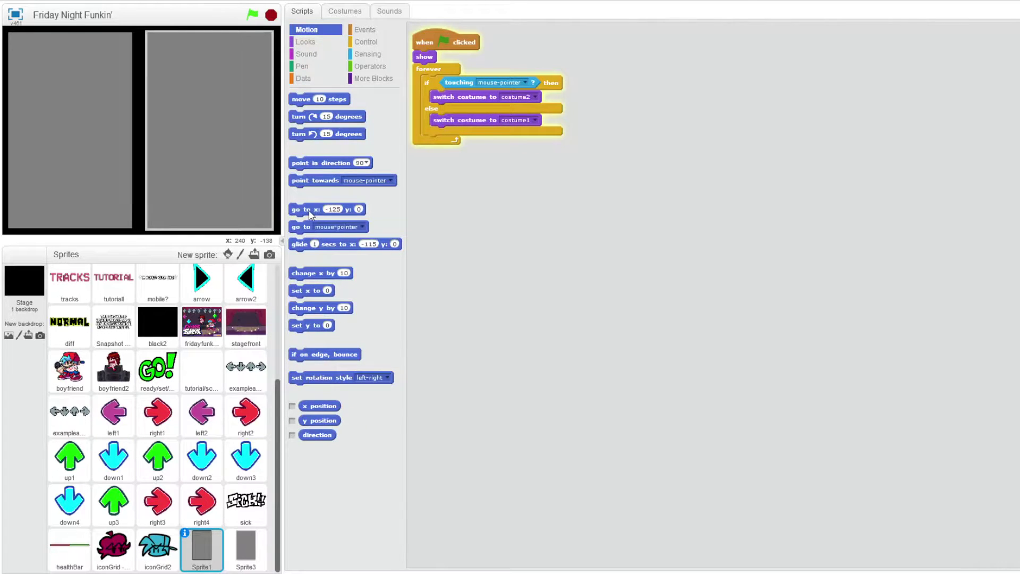
left_click(245, 545)
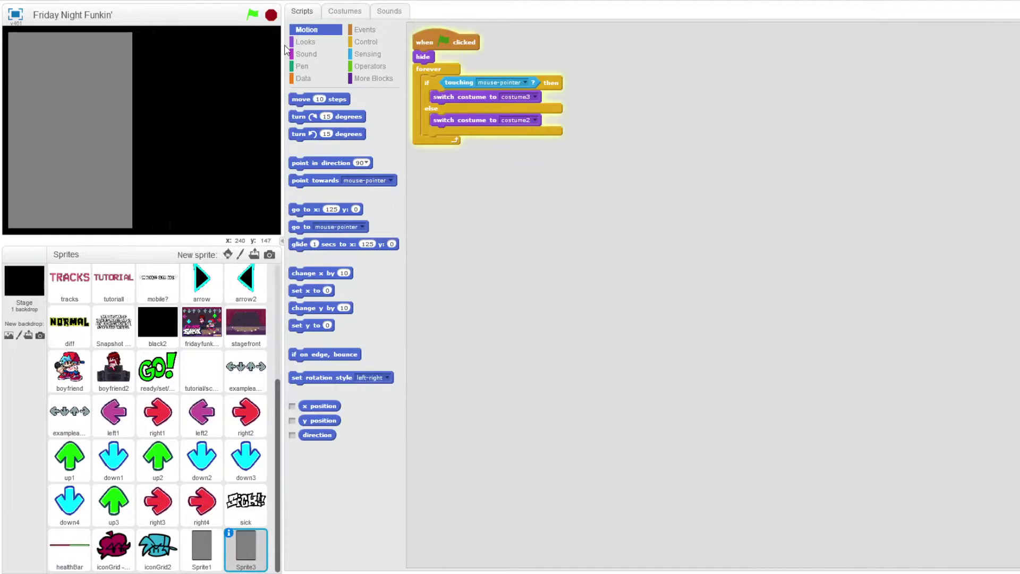
left_click(306, 41)
left_click(79, 1)
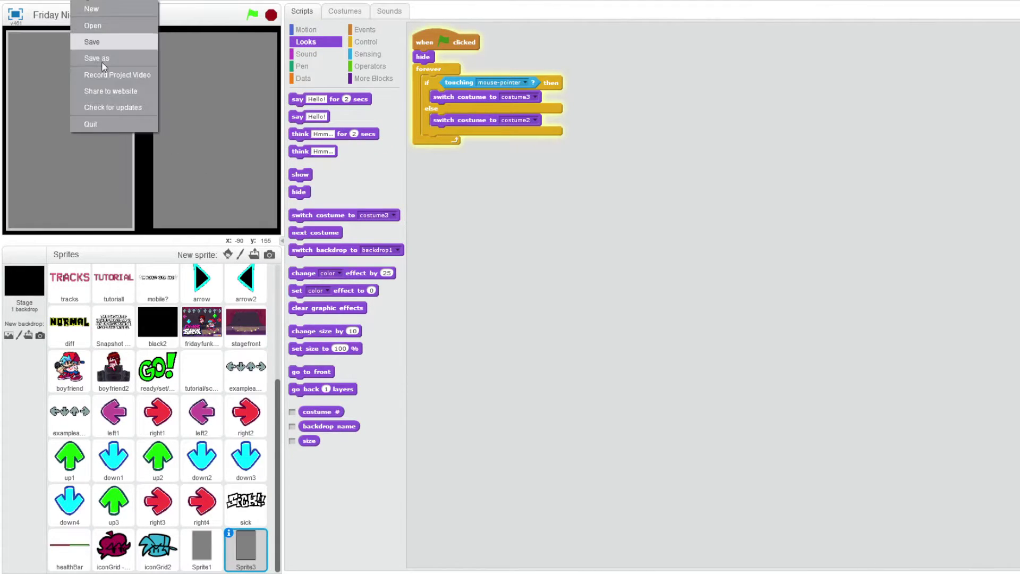
left_click(91, 42)
Step: Rename Sprite1 as pc and Sprite3 as mobile/conputer, and save the project
left_click(198, 545)
left_click(185, 533)
left_click_drag(161, 272, 122, 276)
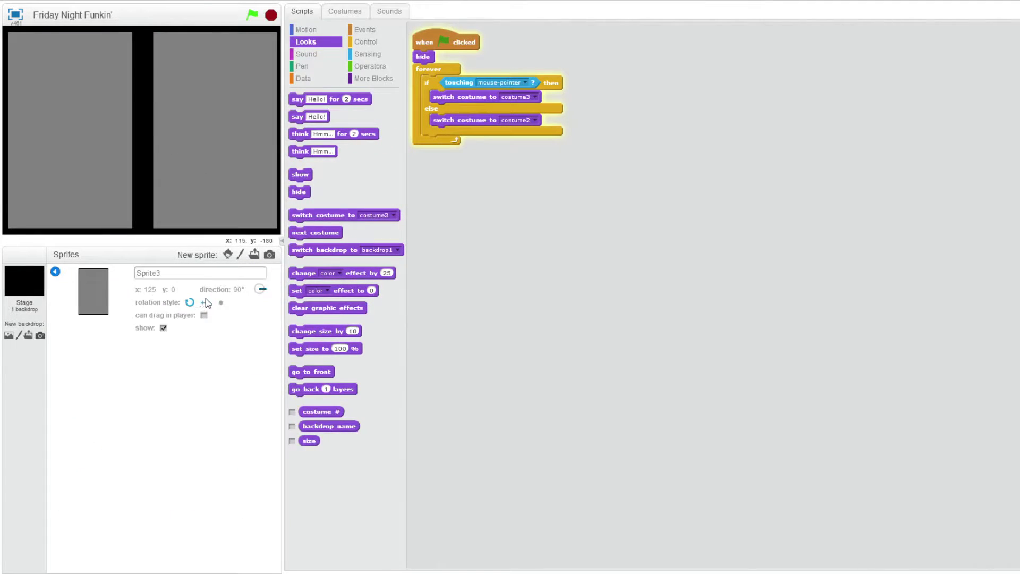
type("mobile/conputer")
left_click(55, 272)
left_click(79, 1)
left_click(121, 43)
left_click(172, 123)
Step: Draw a black-outlined computer monitor with an inner screen frame and a stand on the pc sprite's costume1
left_click(345, 11)
left_click(364, 97)
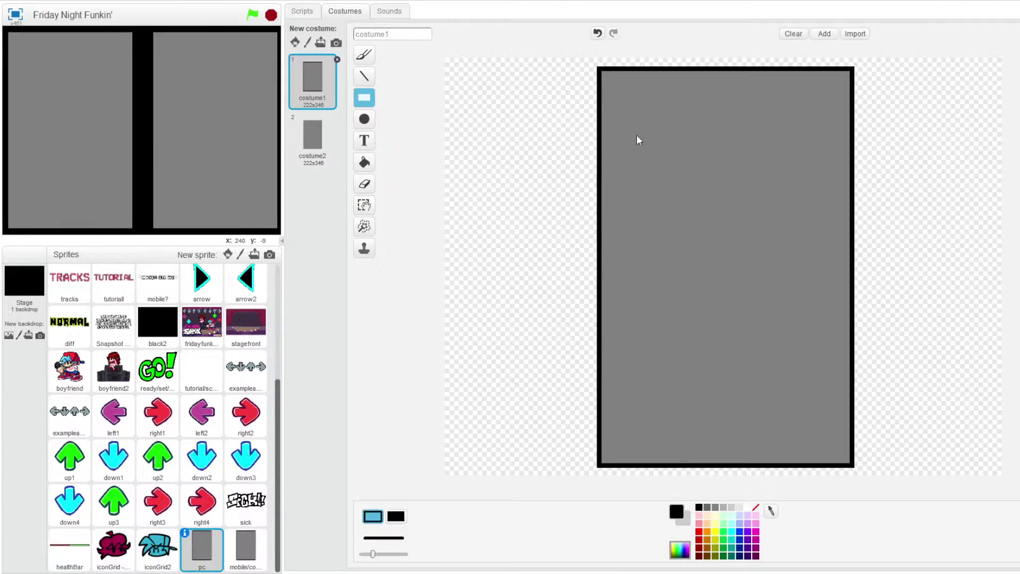
left_click_drag(373, 554, 377, 553)
left_click_drag(636, 128, 819, 253)
left_click(364, 76)
left_click_drag(702, 266, 672, 279)
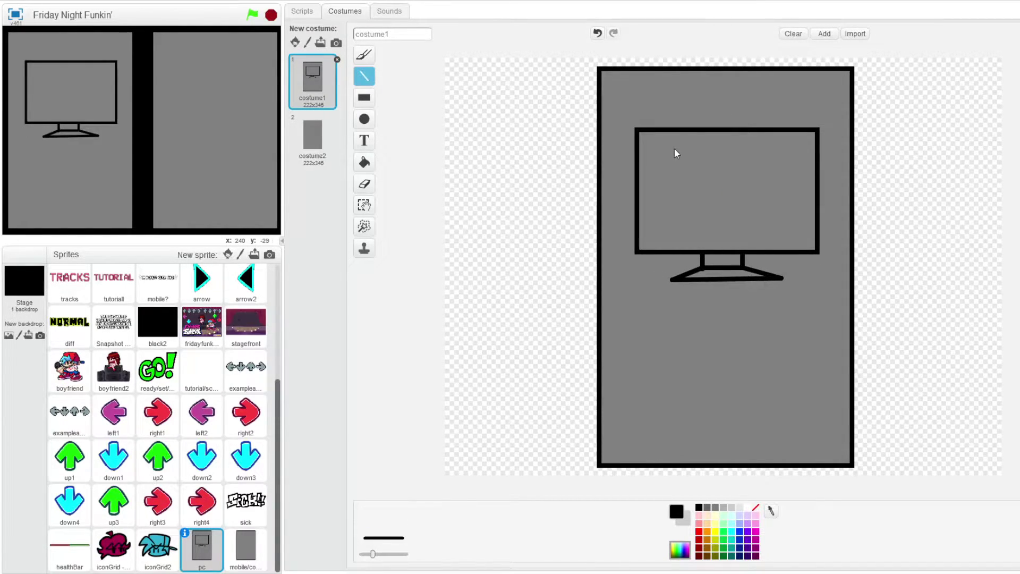
left_click(364, 97)
left_click_drag(655, 145, 799, 236)
Step: Draw a trapezoid keyboard outline with straight black lines below the monitor
left_click(364, 76)
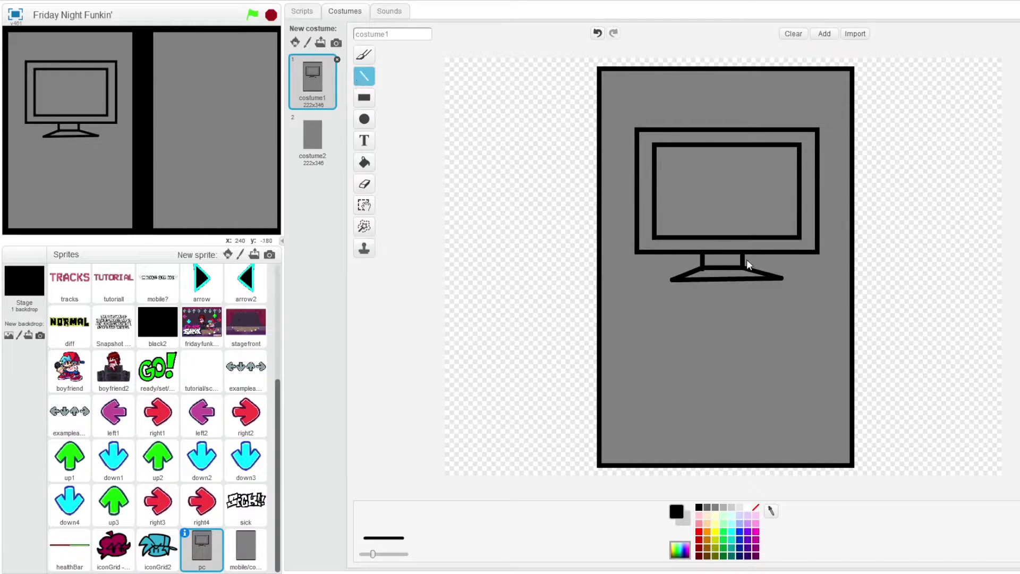
left_click_drag(755, 307, 820, 308)
left_click_drag(820, 308, 839, 373)
mouse_move(839, 373)
left_mouse_down()
mouse_move(619, 358)
mouse_move(614, 374)
left_mouse_up()
left_click_drag(613, 373, 627, 342)
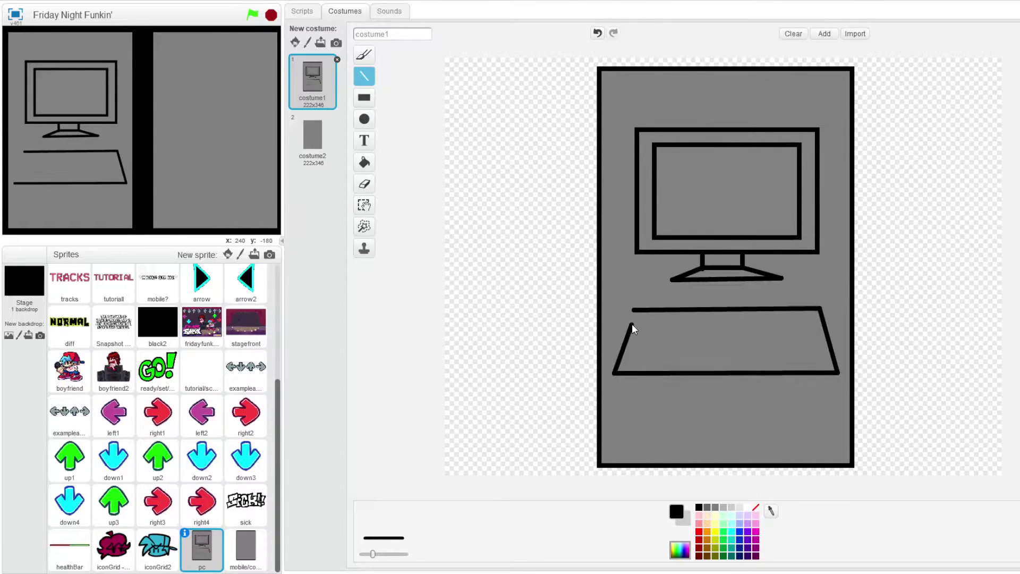
left_click(364, 55)
left_click(597, 33)
Step: Draw thick slanted column lines across the keyboard to separate the keys
left_click(364, 76)
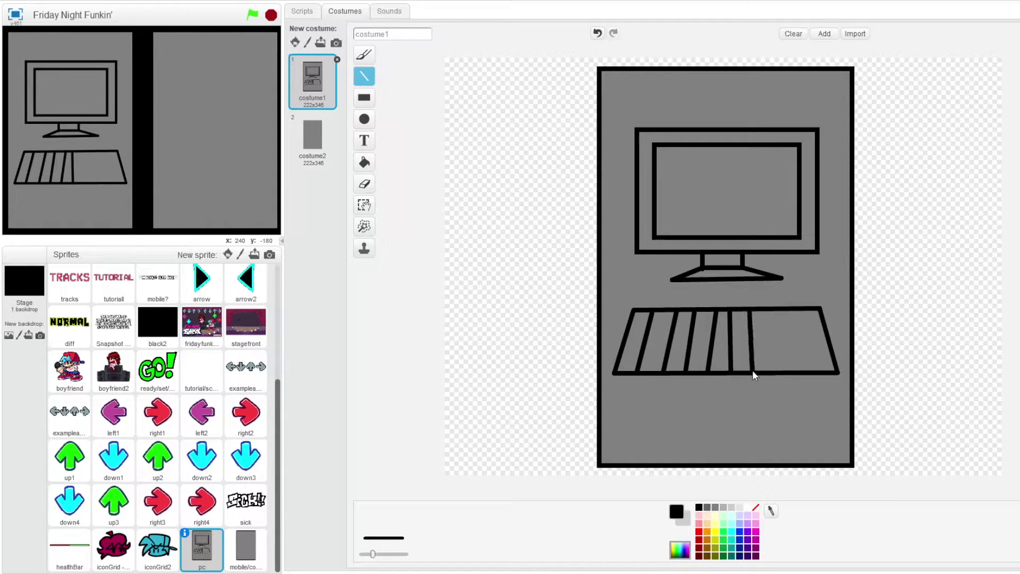
mouse_move(629, 323)
left_mouse_down()
mouse_move(823, 323)
mouse_move(623, 347)
mouse_move(837, 365)
left_mouse_up()
left_click(597, 33)
left_click(597, 33)
left_click(597, 33)
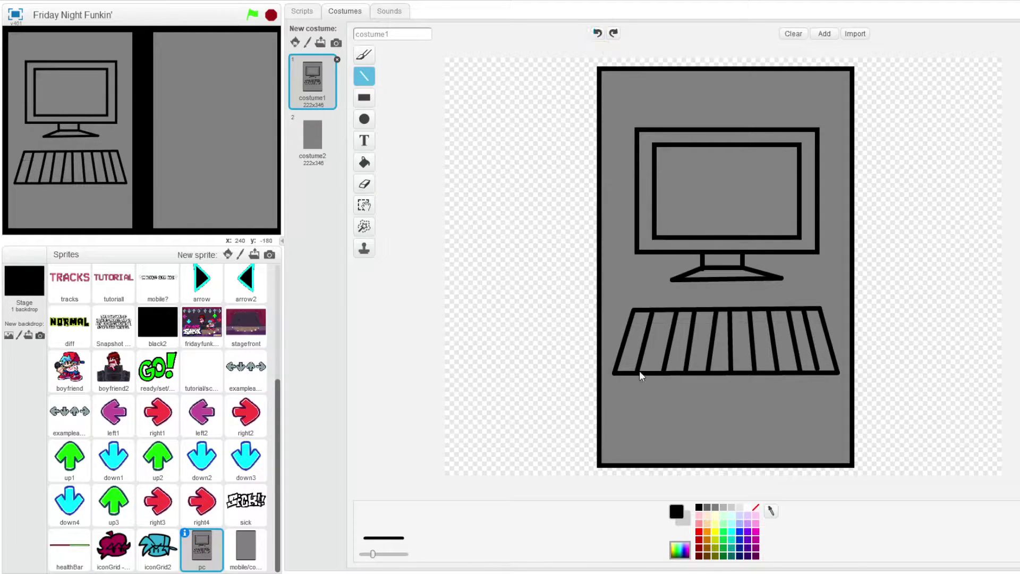
Step: Try to write the text "computer" on the pc costume
left_click(363, 141)
type("computer")
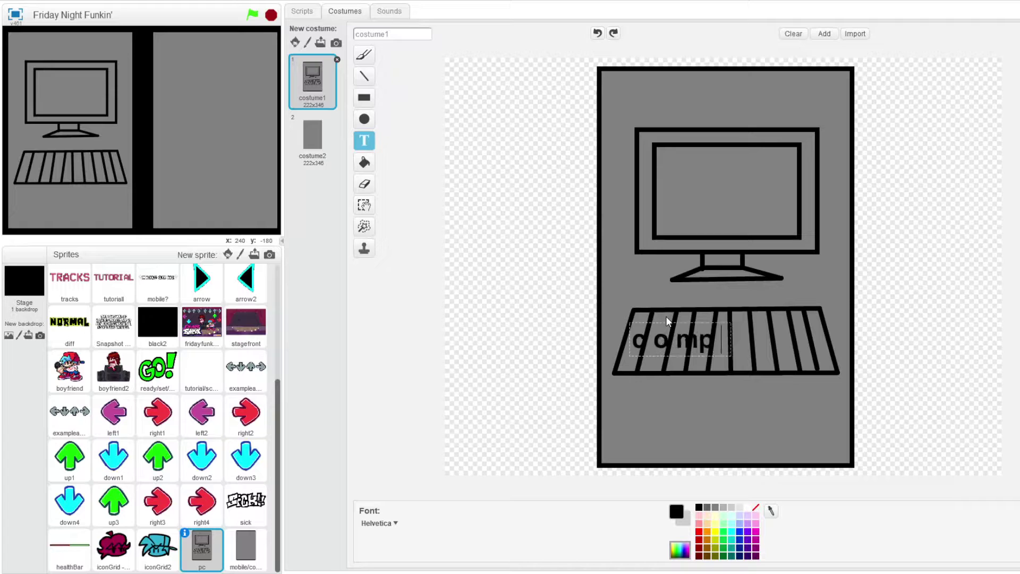
key("ctrl+a")
key("BackSpace")
Step: Draw thick horizontal row lines across the keyboard
left_click(364, 76)
mouse_move(632, 320)
left_mouse_down()
mouse_move(821, 319)
mouse_move(820, 332)
left_mouse_up()
left_click_drag(619, 349, 828, 350)
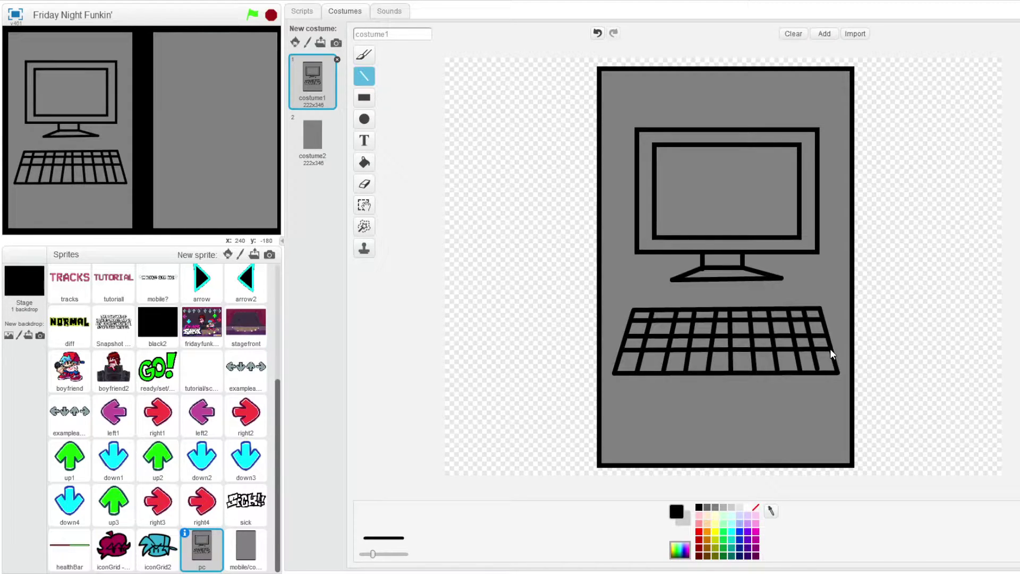
Step: Set the line width to the minimum and undo all the thick key lines inside the keyboard outline
triple_click(597, 33)
left_click_drag(372, 554, 363, 553)
triple_click(596, 33)
double_click(597, 33)
triple_click(597, 33)
left_click(597, 33)
Step: Draw thin row and column lines inside the keyboard outline to form a grid of keys
mouse_move(632, 321)
left_mouse_down()
mouse_move(821, 319)
mouse_move(620, 353)
left_mouse_up()
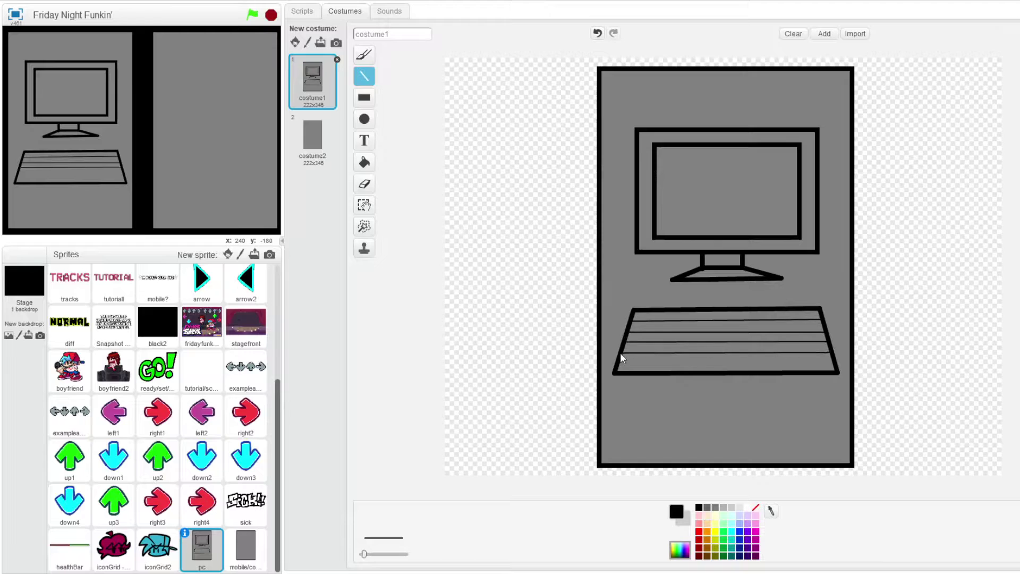
left_click_drag(826, 365, 832, 363)
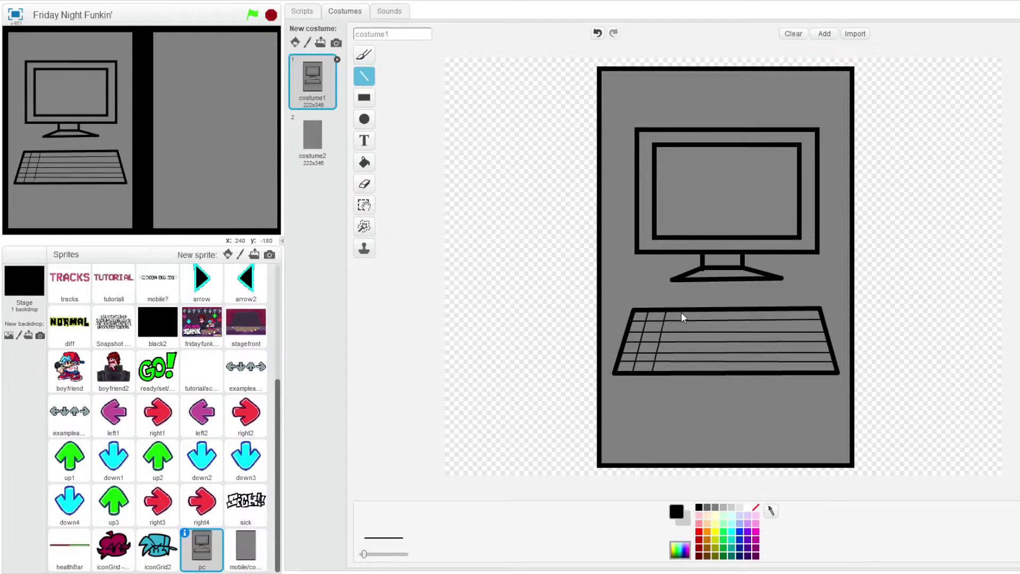
left_click_drag(737, 372, 735, 311)
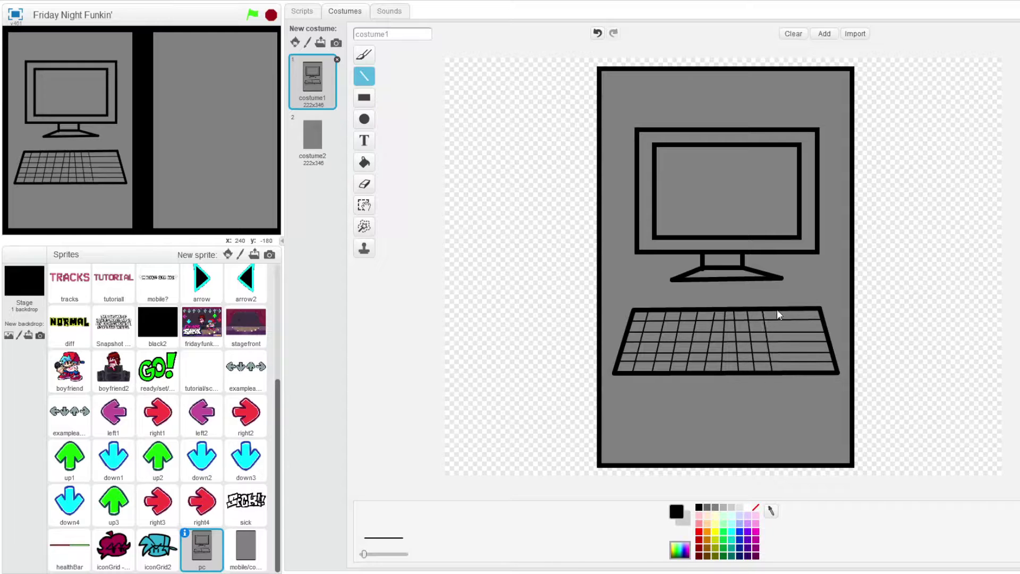
left_click(363, 184)
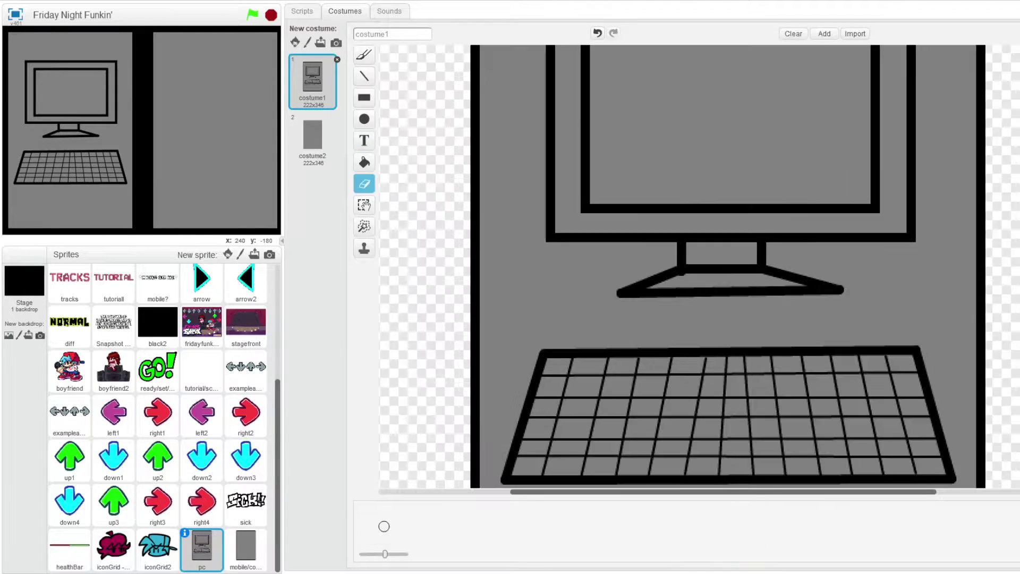
Step: Try to erase a key line in the keyboard's lower row with a small eraser
scroll(699, 265, "down", 3)
left_click(377, 554)
scroll(699, 266, "down", 3)
mouse_move(720, 349)
left_mouse_down()
mouse_move(706, 348)
mouse_move(736, 337)
left_mouse_up()
left_click(597, 33)
left_click_drag(379, 555, 373, 556)
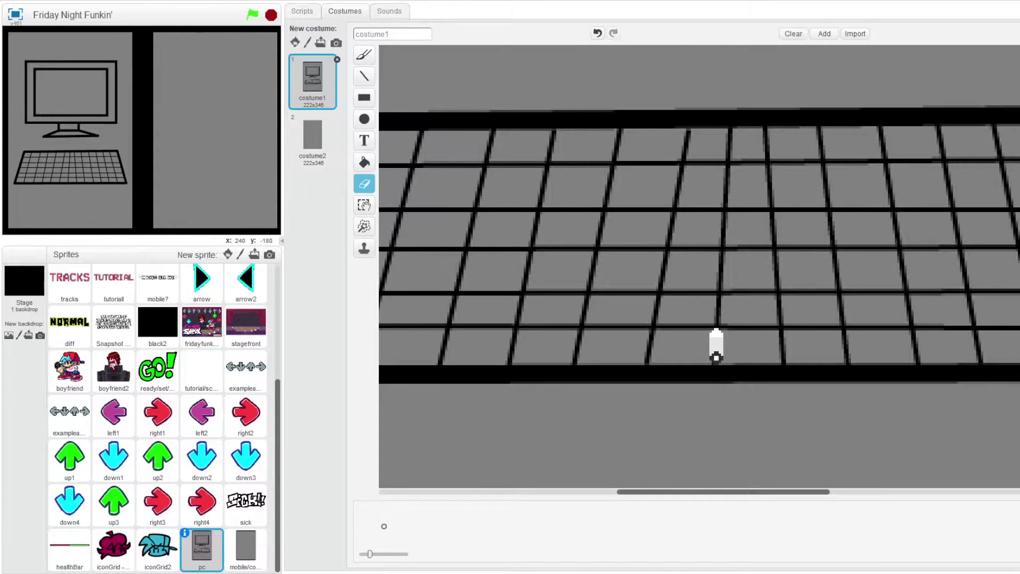
left_click(597, 33)
Step: Cover some key lines with filled gray rectangles to form a long space bar and wider keys at the row ends
left_click(364, 98)
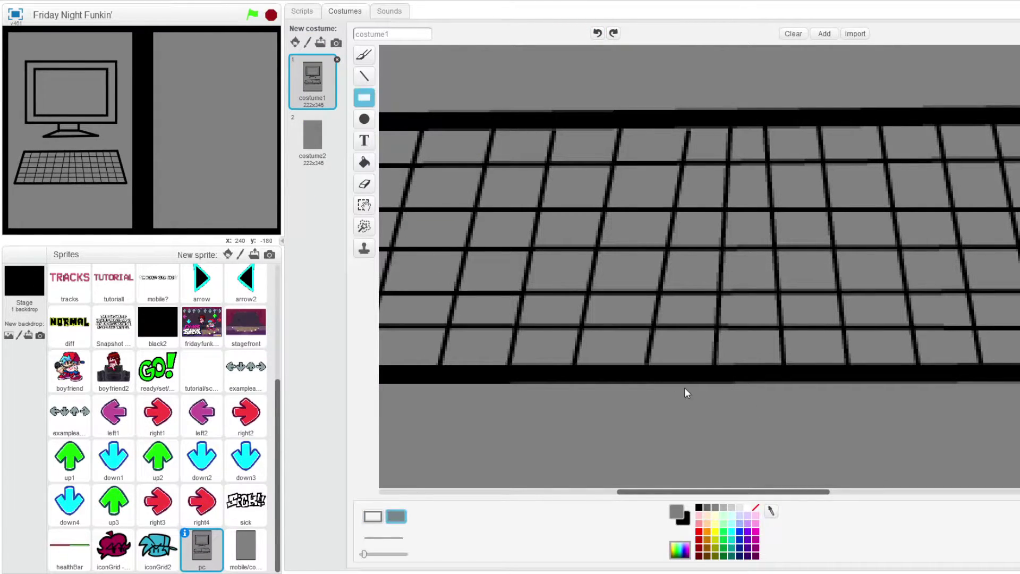
mouse_move(791, 357)
left_mouse_down()
mouse_move(833, 364)
mouse_move(636, 337)
left_mouse_up()
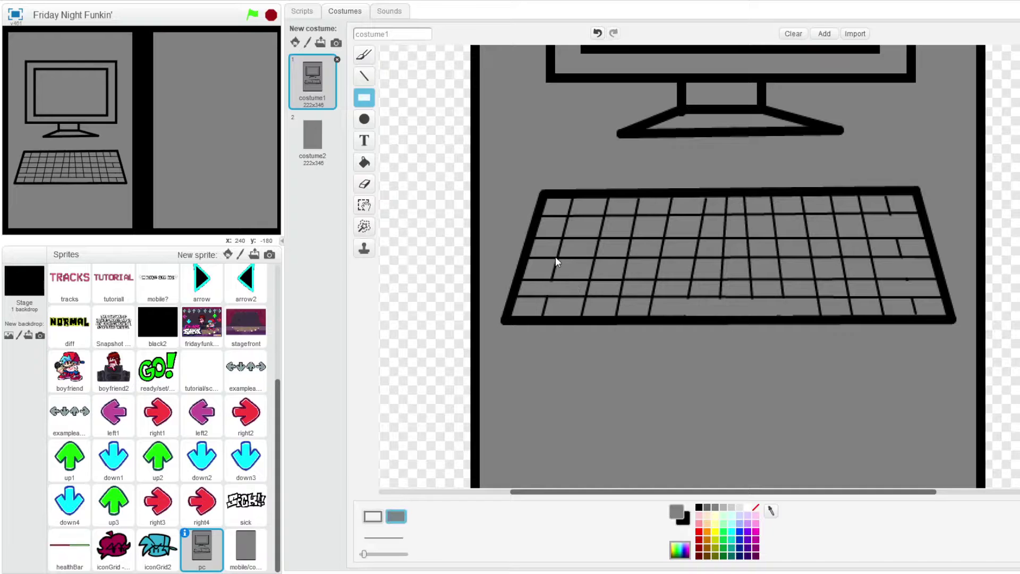
left_click_drag(562, 269, 561, 279)
left_click(581, 258)
left_click(598, 33)
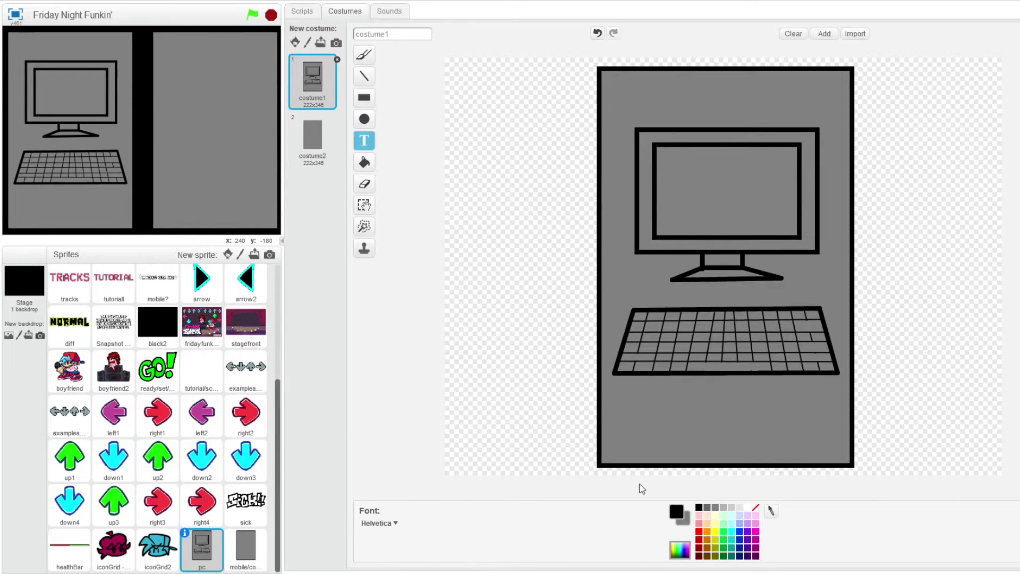
Step: Add the black text COMPUTER in enlarged letters below the keyboard and copy the finished drawing into costume2
type("OMPUTER")
left_click(789, 413)
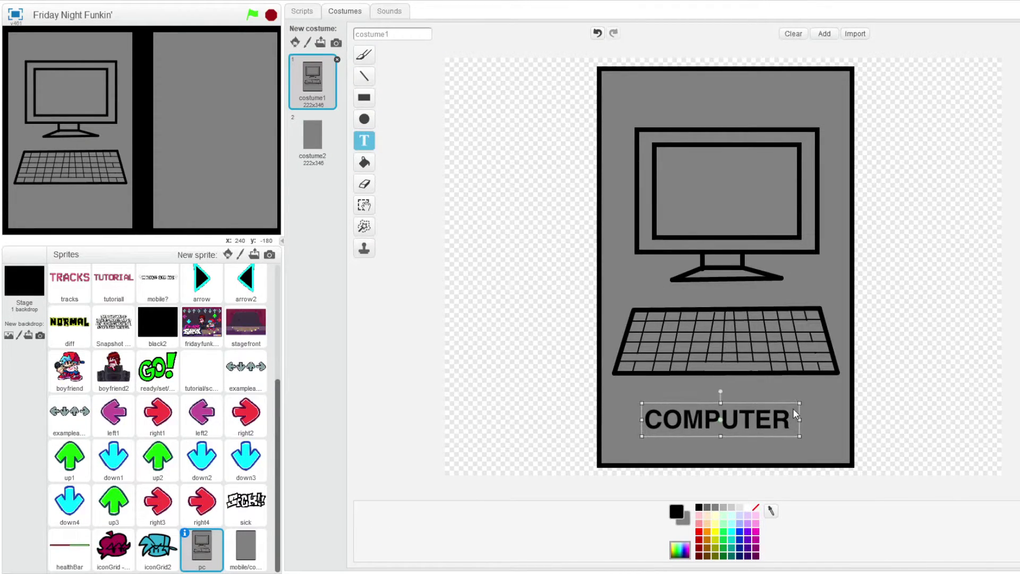
left_click(815, 346)
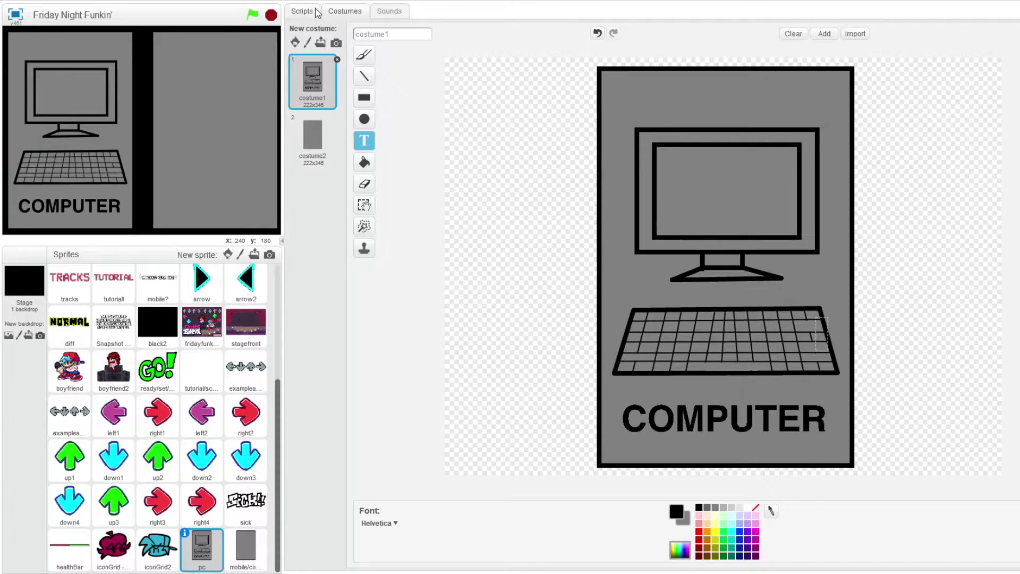
left_click(364, 205)
left_click(334, 133)
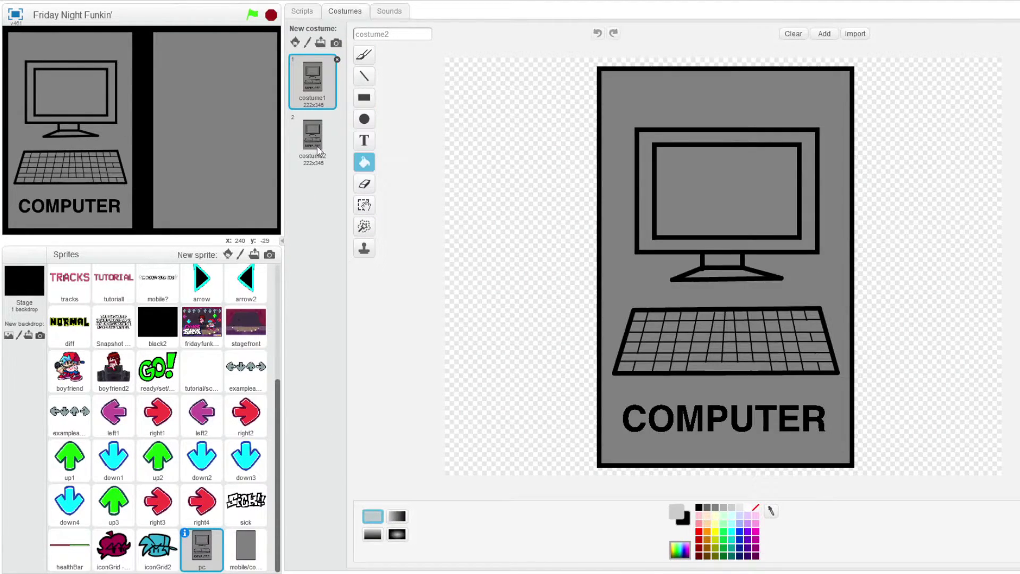
left_click(599, 160)
left_click(697, 238)
left_click(697, 252)
left_click(701, 309)
left_click(761, 274)
left_click(597, 33)
left_click(597, 33)
left_click(598, 33)
left_click(597, 33)
left_click(597, 33)
Step: Fill the border, computer outlines, key lines and COMPUTER letters of costume2 with light gray, and return to costume1
left_click(702, 237)
left_click(702, 252)
left_click(707, 309)
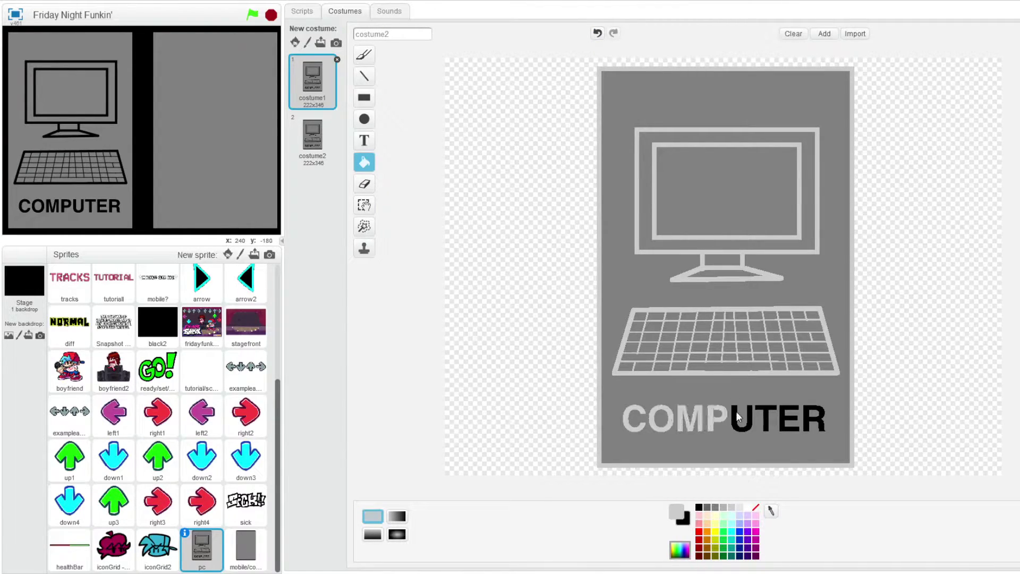
left_click(797, 414)
left_click(312, 79)
left_click(302, 11)
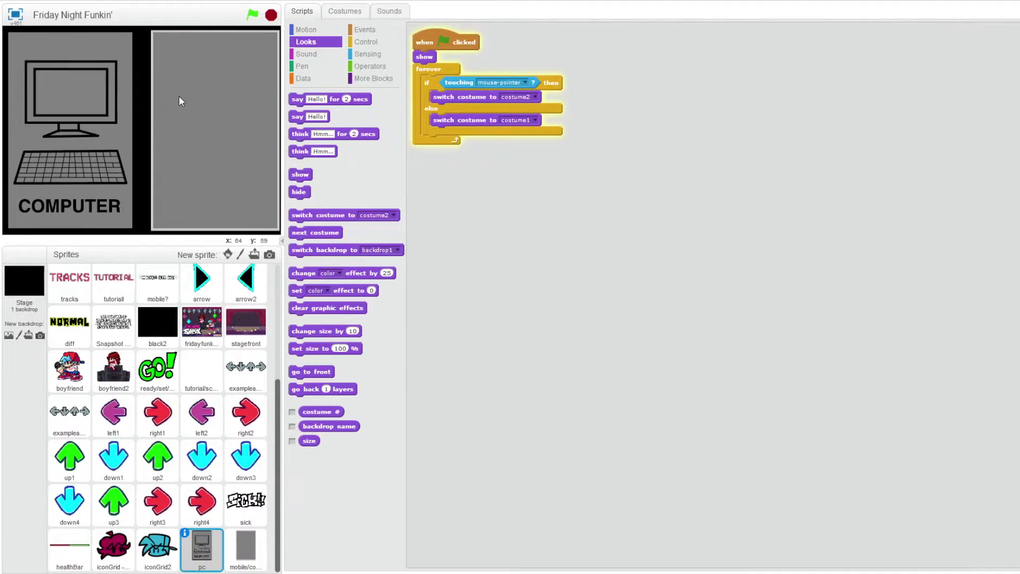
Step: Try to adjust the stage positions of the computer card and the mobile/console card
left_click(345, 11)
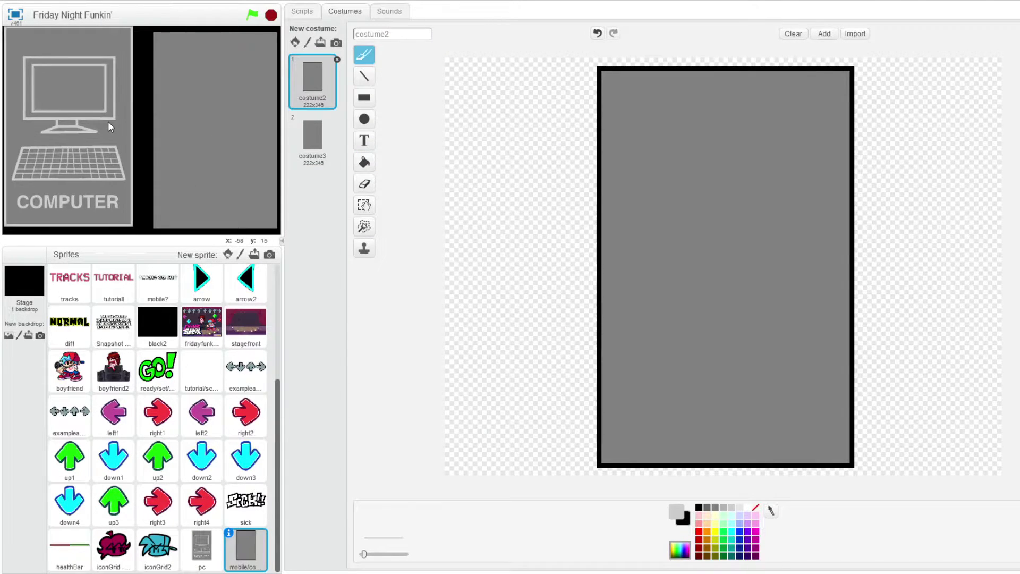
left_click(306, 7)
left_click(346, 212)
left_click(358, 209)
type("10")
left_click(348, 212)
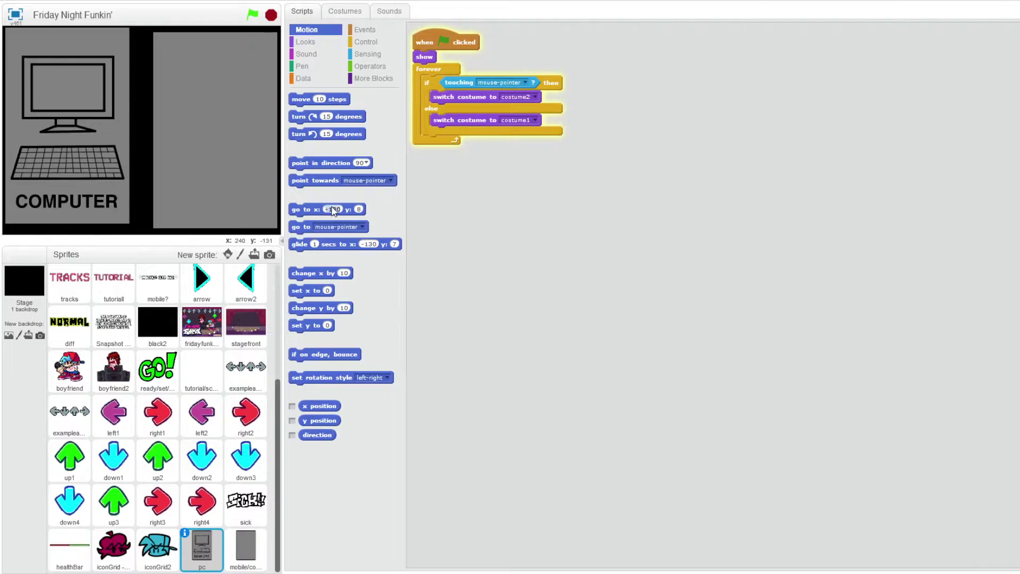
left_click(240, 544)
left_click_drag(263, 189, 247, 186)
left_click(201, 547)
left_click(85, 1)
left_click(93, 42)
Step: Place a show block between the green-flag hat and the forever loop in the mobile/console sprite's script
left_click(246, 547)
left_click_drag(441, 69, 456, 98)
left_click_drag(423, 57, 331, 66)
left_click(305, 42)
left_click_drag(300, 174, 424, 57)
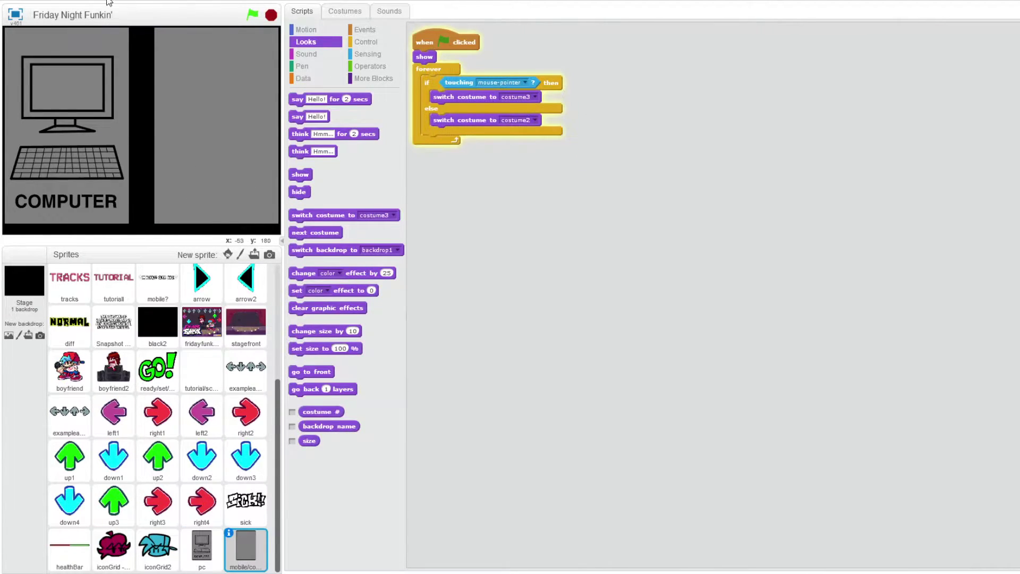
Step: Position the mobile/console sprite at x 125, y 0 and the pc sprite at x -125, y 0
left_click(307, 29)
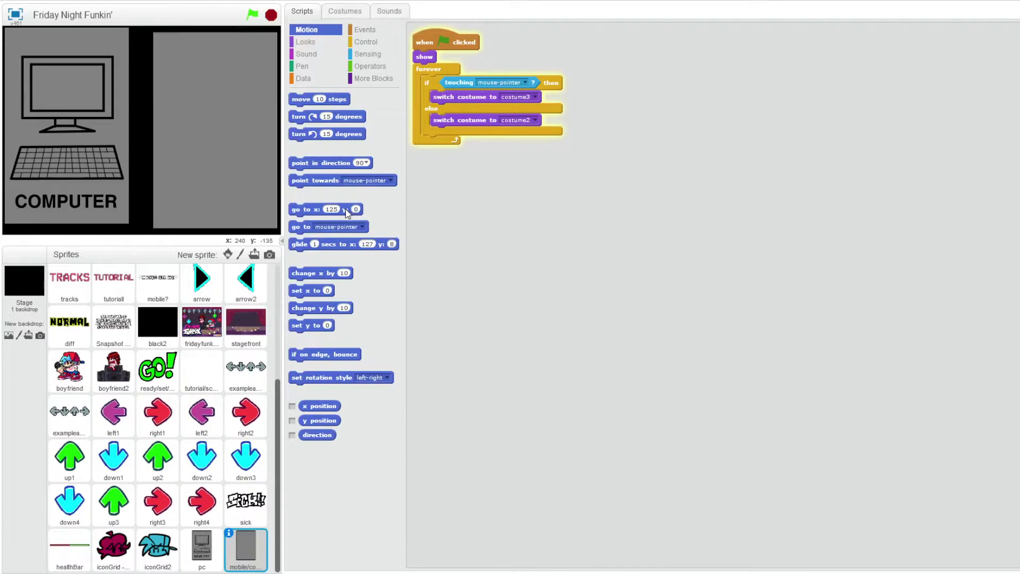
left_click(198, 552)
left_click(317, 214)
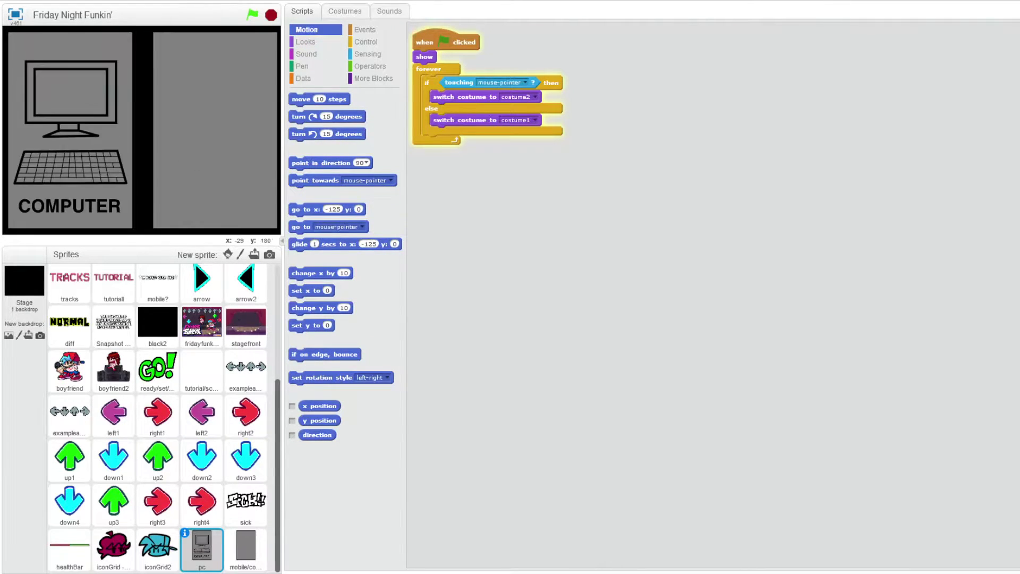
Step: Open the mobile/console sprite's costume2, try a black rectangle outline for the phone and undo it
left_click(245, 553)
left_click(344, 11)
left_click(367, 76)
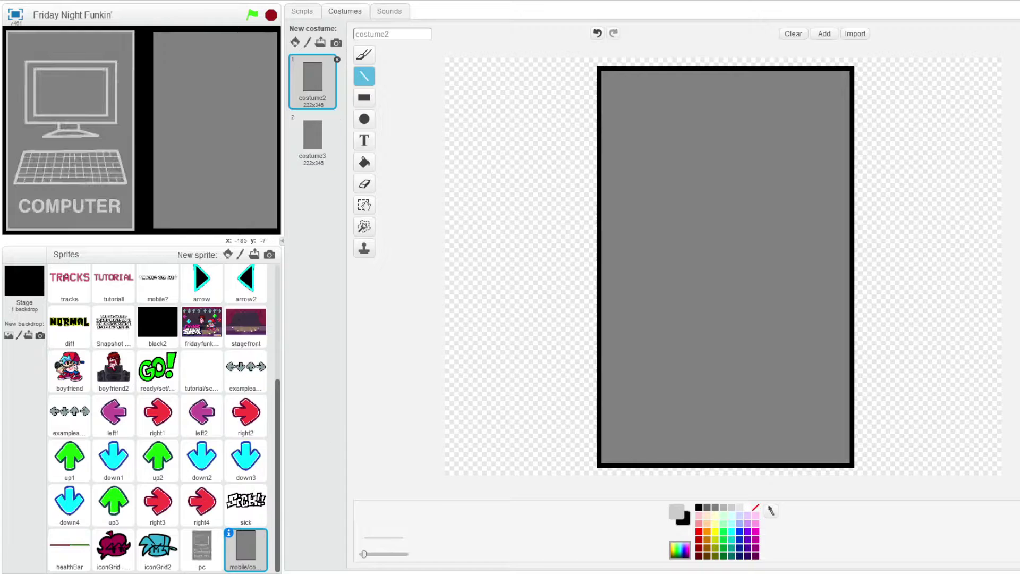
left_click(364, 100)
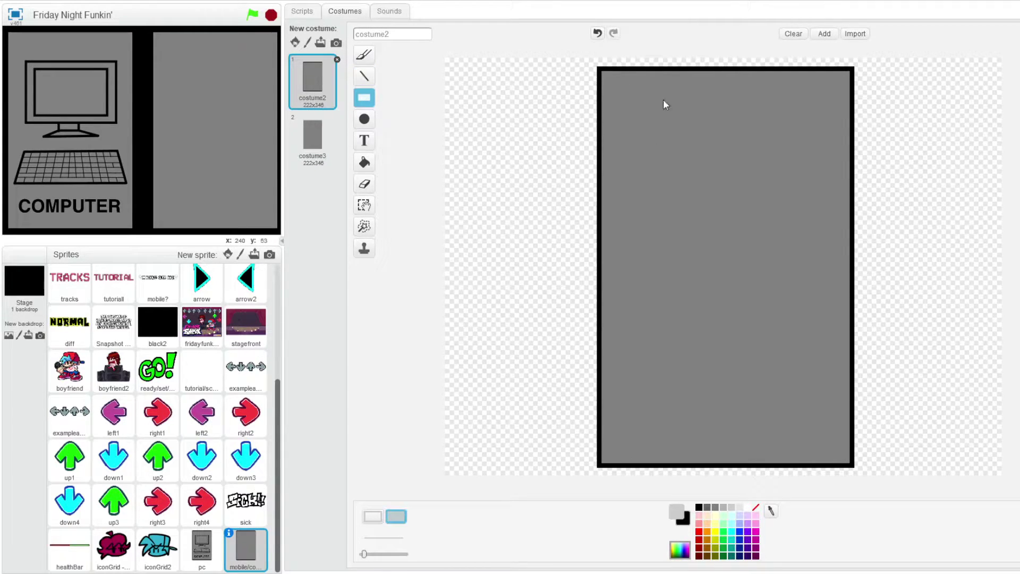
left_click(685, 518)
left_click(372, 516)
left_click_drag(658, 275, 781, 399)
left_click(597, 33)
Step: Draw a thick black upright rectangle outline for the phone body, centered in the lower half of the card
left_click(372, 123)
left_click(366, 99)
left_click(375, 554)
left_click(80, 1)
left_click(88, 41)
mouse_move(658, 282)
left_mouse_down()
mouse_move(769, 405)
mouse_move(757, 410)
left_mouse_up()
left_click_drag(724, 380, 743, 360)
left_click_drag(725, 261, 725, 249)
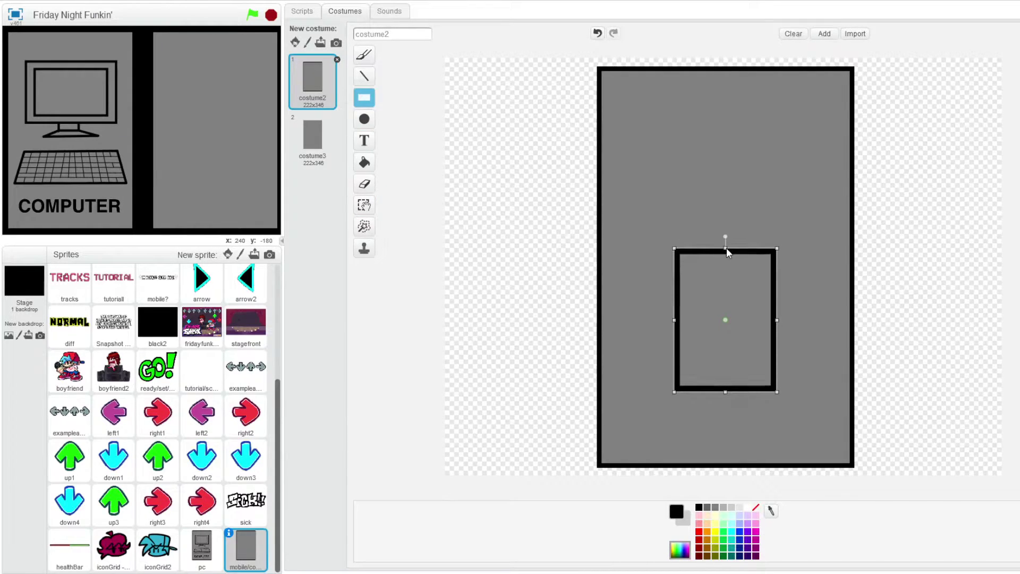
Step: Draw thin black horizontal lines just inside the upper and lower edges of the phone outline
left_click(364, 76)
left_click_drag(375, 554, 364, 554)
left_click_drag(680, 268, 773, 267)
key("ctrl+z")
left_click_drag(680, 264, 772, 263)
left_click_drag(679, 379, 772, 381)
left_click(597, 33)
left_click(597, 33)
left_click_drag(774, 261, 773, 261)
left_click_drag(680, 380, 766, 378)
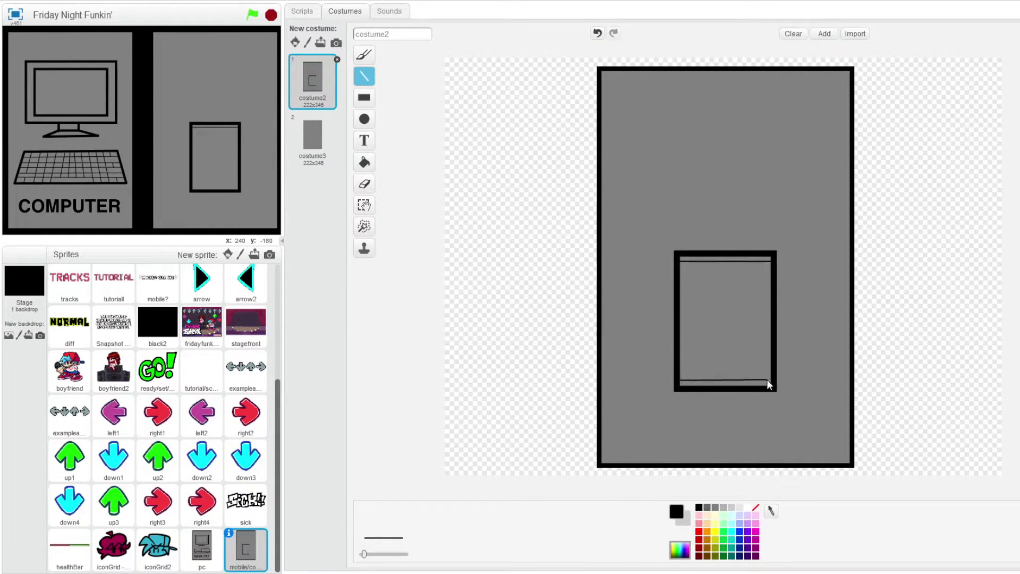
Step: Select the whole phone drawing and stretch it upward to make it taller
left_click(369, 206)
left_click_drag(670, 246, 783, 394)
left_click_drag(725, 246, 726, 225)
left_click(783, 192)
Step: Draw a filled black circle in the card's upper-left area and a thin flat ellipse outline beside it
left_click(364, 119)
left_click_drag(621, 96, 719, 188)
left_click(366, 69)
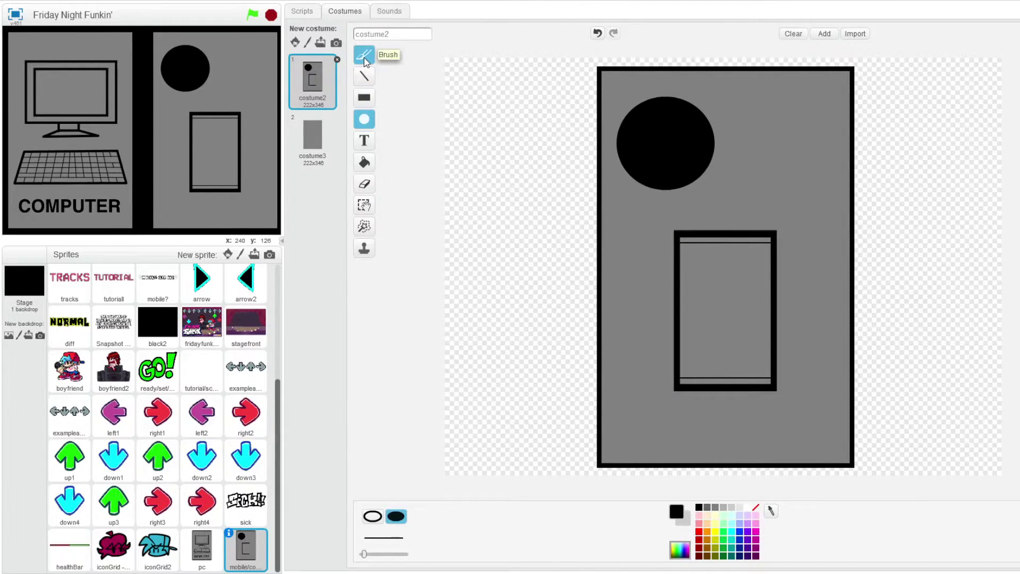
left_click(374, 515)
left_click_drag(722, 97, 842, 127)
Step: Write "nintendo" in the Scratch font and fit it inside the ellipse outline
type("o")
key("ctrl+a")
left_click(384, 523)
left_click(396, 518)
left_click(378, 522)
left_click(398, 541)
left_click(378, 522)
left_click(400, 553)
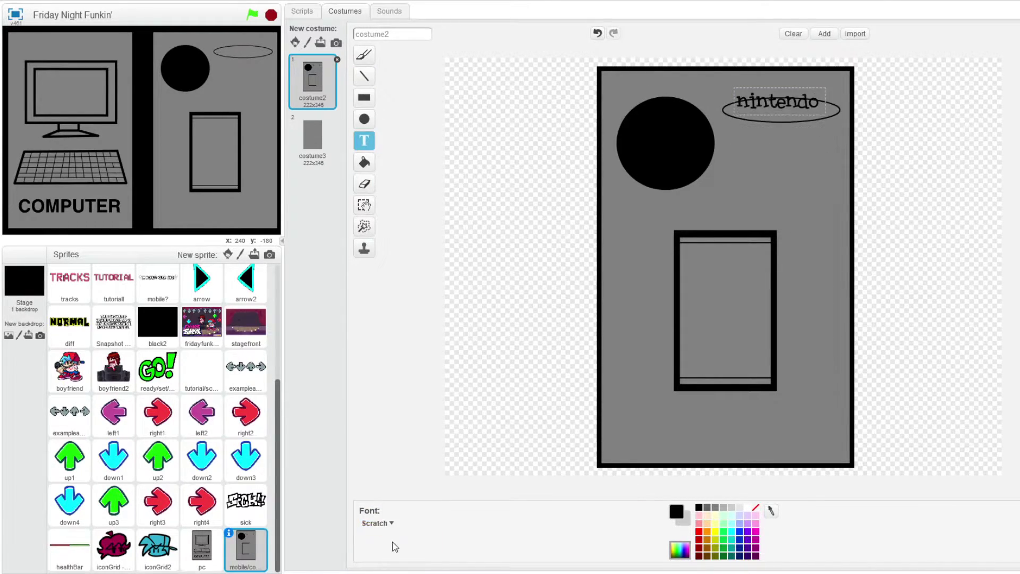
left_click_drag(776, 94, 843, 93)
left_click_drag(826, 108, 820, 110)
left_click(883, 101)
left_click(364, 184)
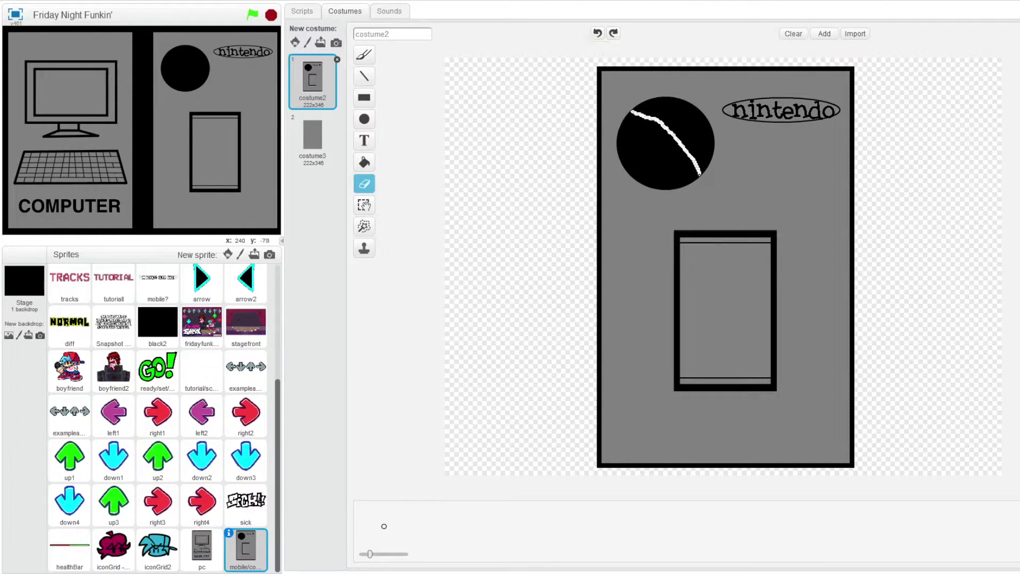
left_click(364, 162)
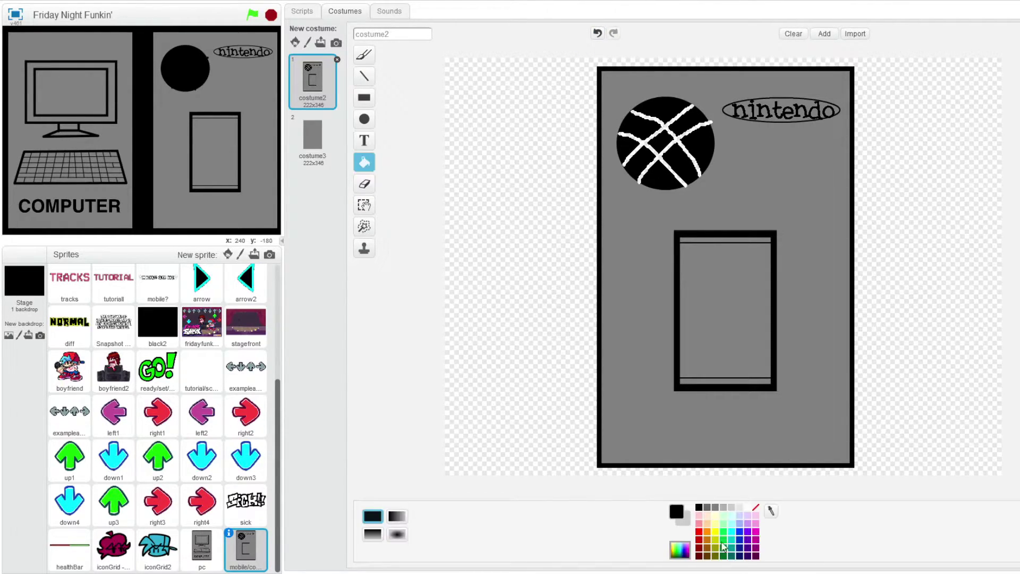
left_click(676, 129)
left_click(680, 162)
left_click(634, 159)
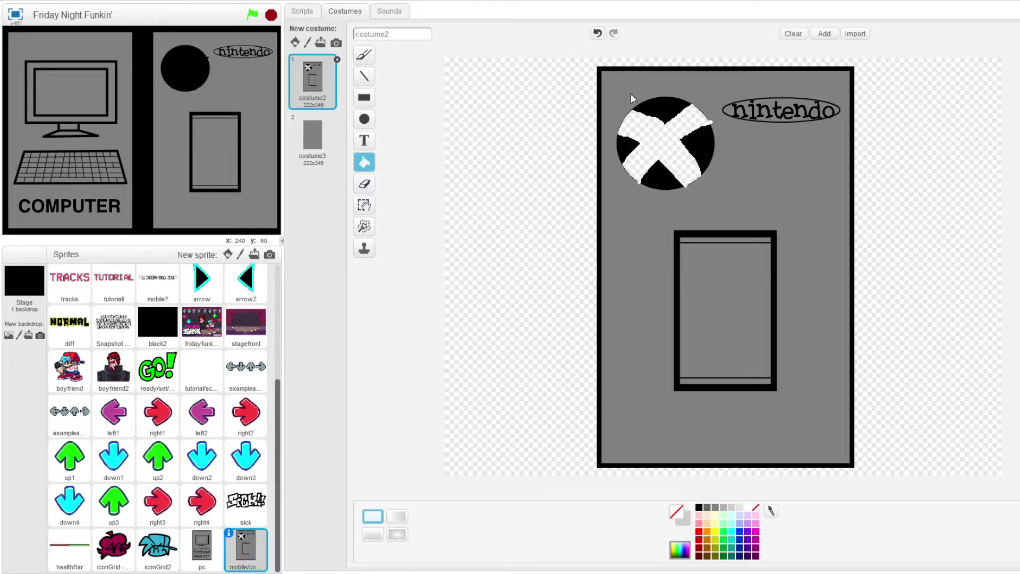
left_click(596, 34)
left_click(596, 34)
left_click(596, 33)
Step: Cut a curved X shape out of the black circle with the eraser, clear its inside and fill it with gray
left_click(365, 183)
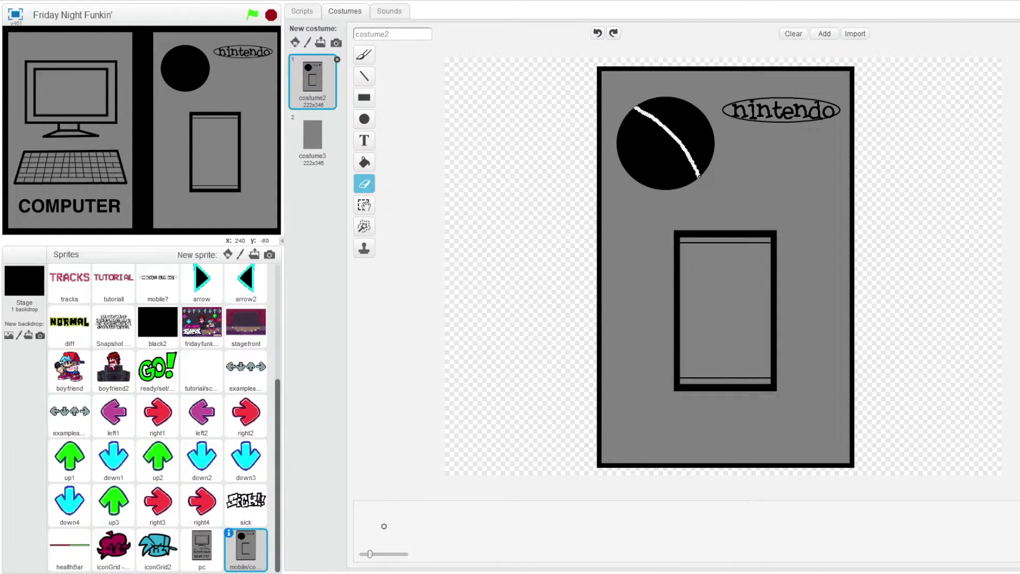
left_click(596, 33)
left_click(597, 33)
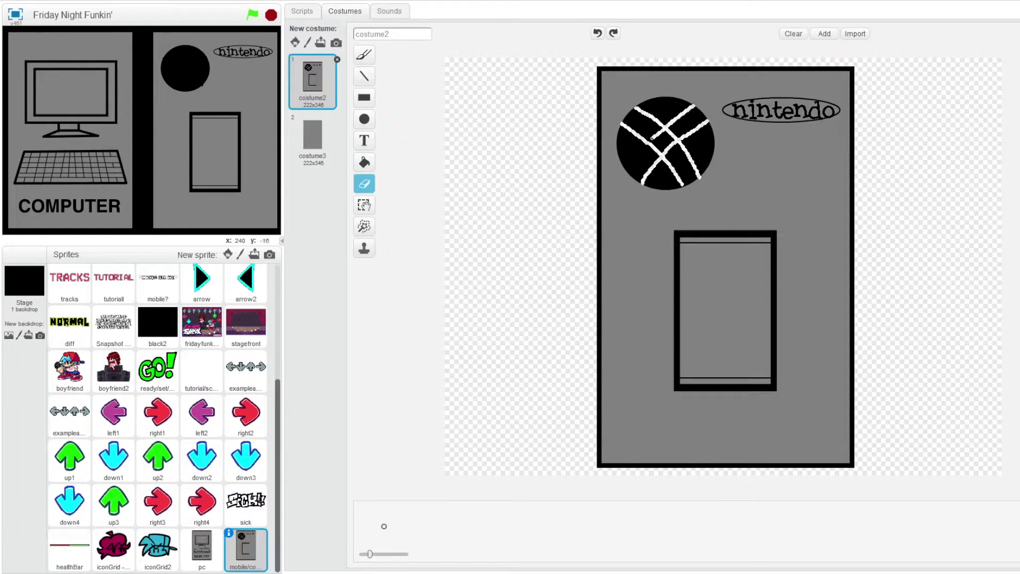
left_click(365, 162)
left_click(631, 128)
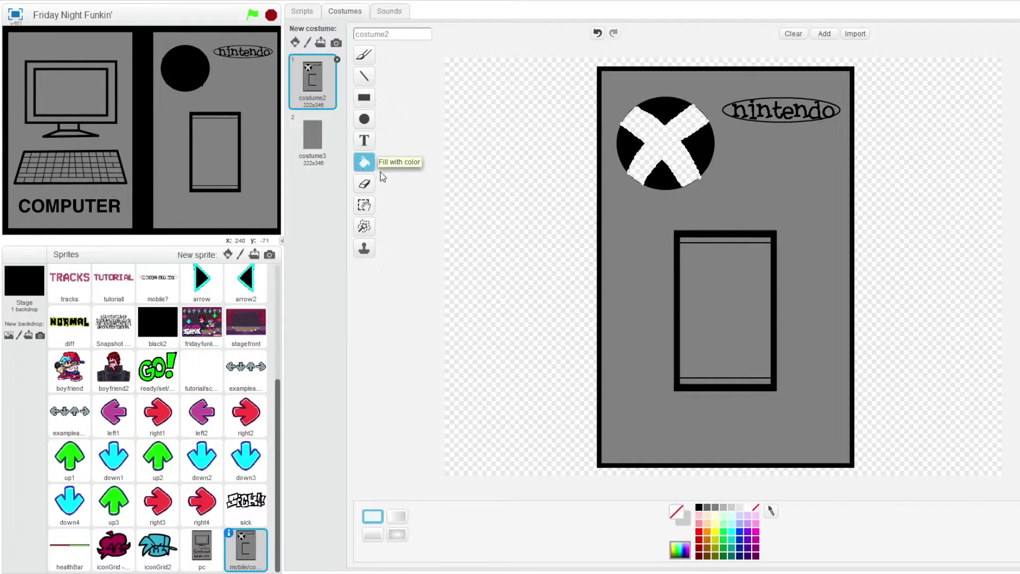
left_click(705, 508)
left_click(664, 142)
Step: Paint over the leftover circle edge at the ends of the X with the gray brush
left_click(364, 54)
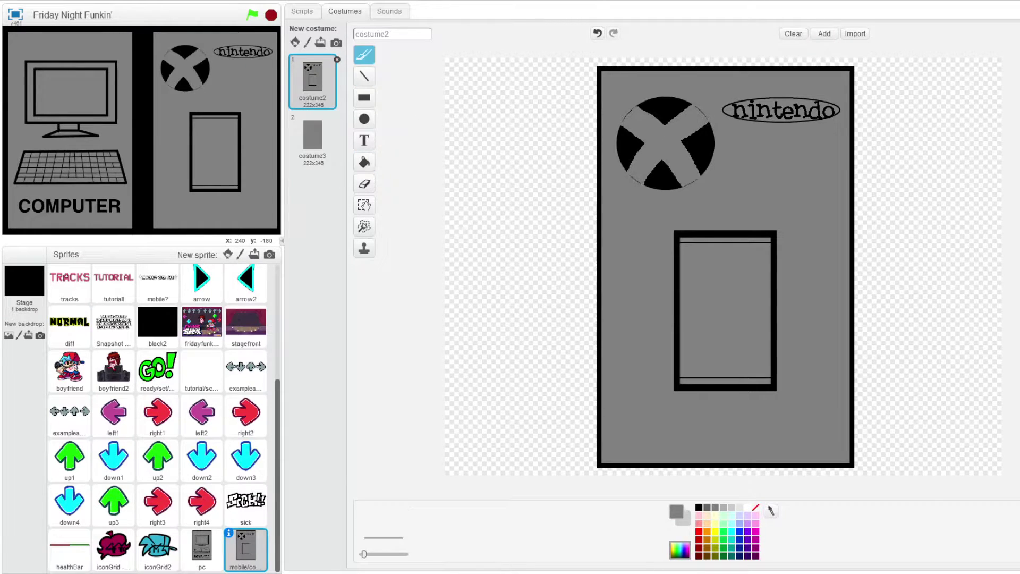
scroll(723, 244, "up", 1)
scroll(723, 245, "up", 2)
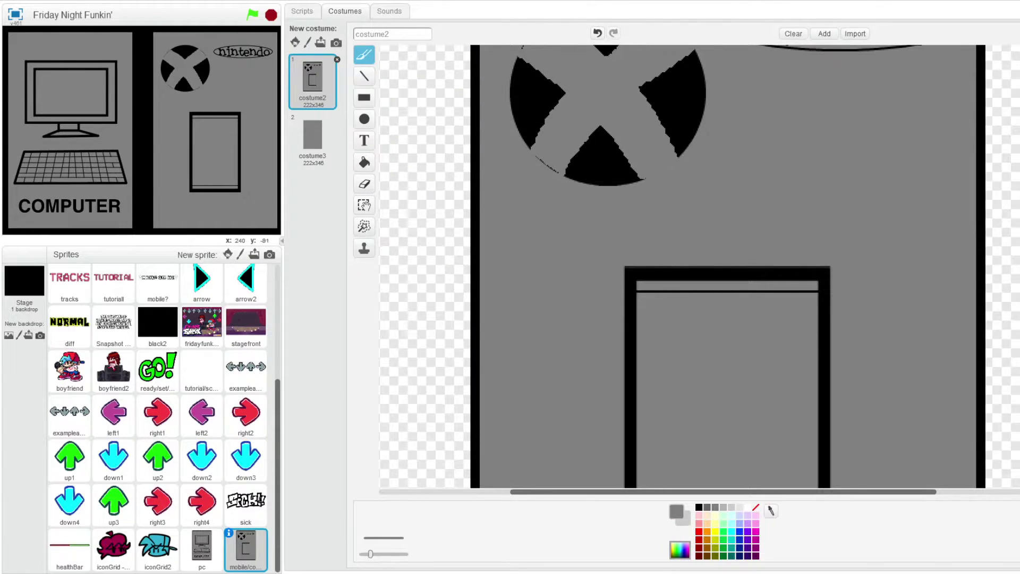
scroll(633, 301, "up", 5)
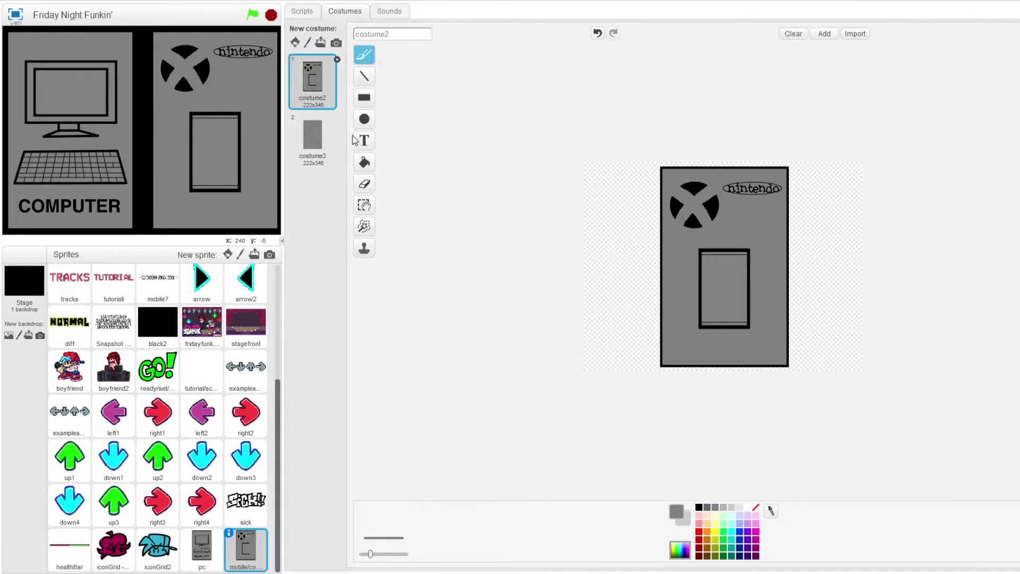
Step: Try to write MOBILE / CONSOLE on a single line in black below the phone
left_click(363, 140)
left_click(698, 507)
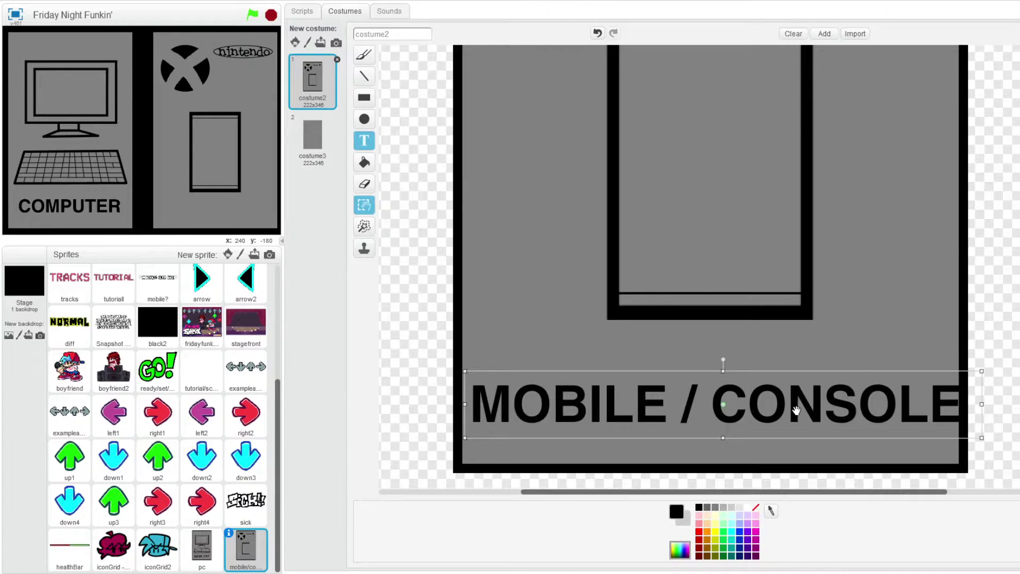
left_click_drag(796, 411, 793, 365)
left_click(795, 298)
left_click(597, 33)
left_click(498, 403)
type("MOBILE CONSOLE")
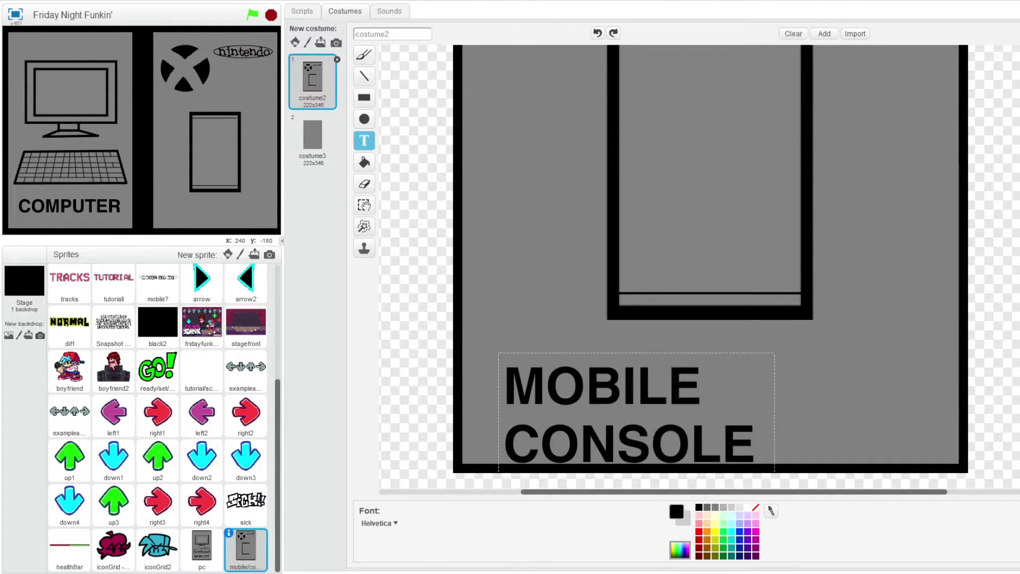
left_click(504, 386)
left_click(364, 55)
left_click(597, 33)
Step: Write MOBILE and CONSOLE on two lines in black, enlarged and centered below the phone
left_click(363, 140)
left_click(580, 338)
type("MOBILE CONSOLE")
left_click(585, 327)
left_click(519, 219)
left_click_drag(715, 351, 687, 398)
left_click_drag(826, 334, 899, 302)
left_click_drag(875, 331, 864, 337)
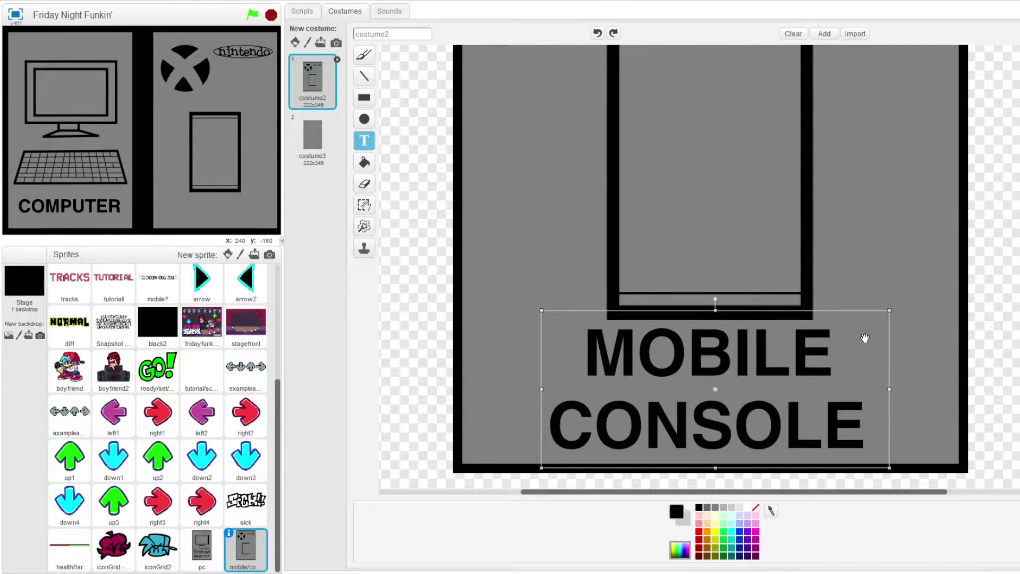
left_click(943, 340)
Step: Move the phone drawing up away from the text and fill the vacated gap with the background gray
left_click(343, 15)
left_click_drag(717, 329, 717, 289)
left_click(771, 510)
left_click(584, 319)
left_click(364, 162)
left_click(723, 419)
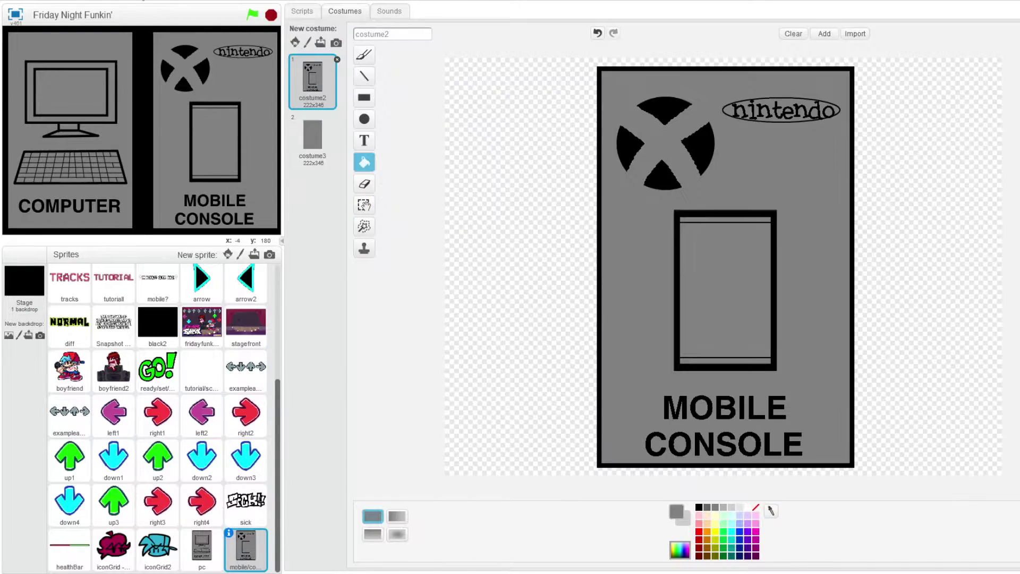
Step: Delete the plain costume3 from the mobile/console sprite
left_click(313, 137)
left_click(681, 516)
left_click(771, 510)
right_click(318, 130)
left_click(330, 152)
Step: Duplicate the mobile/console sprite's costume2 and delete the copy again
right_click(316, 90)
left_click(328, 101)
right_click(312, 132)
left_click(327, 152)
Step: Save the project and draw the straight upright lines of a PlayStation logo in black below the nintendo logo
left_click(85, 1)
left_click(91, 39)
left_click(364, 55)
left_click(699, 507)
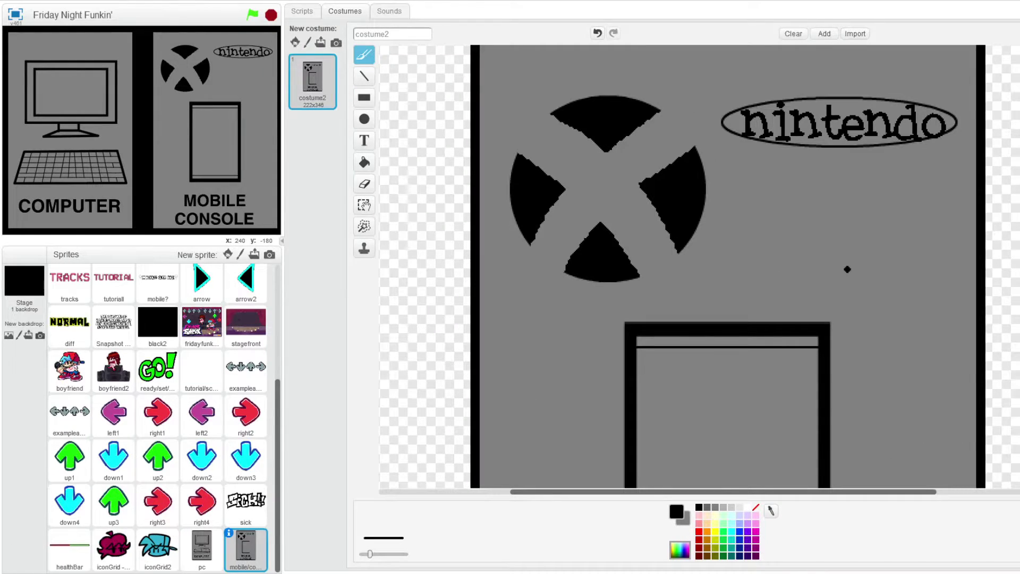
left_click_drag(835, 179, 835, 170)
left_click_drag(833, 280, 862, 297)
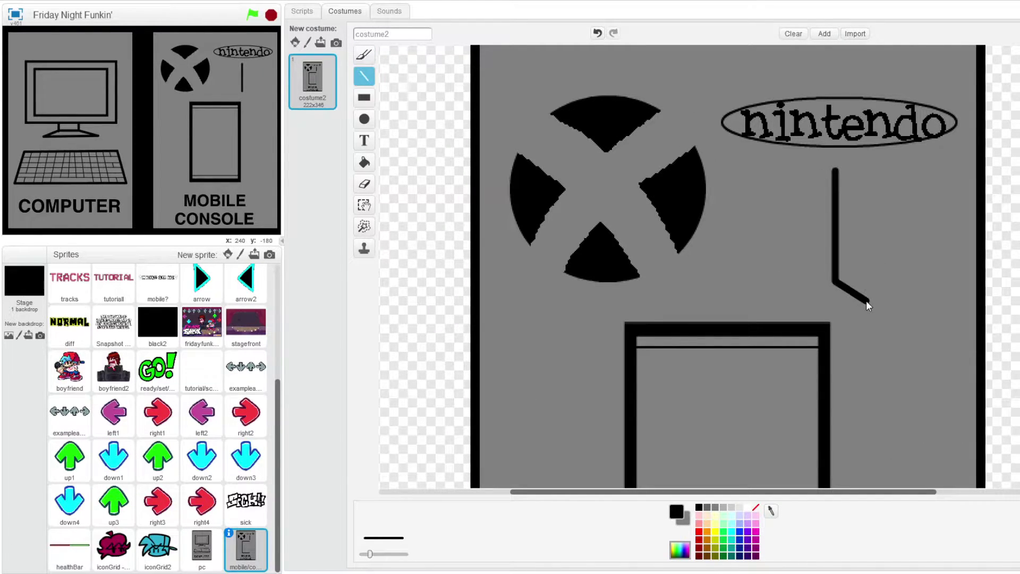
left_click_drag(865, 195, 864, 190)
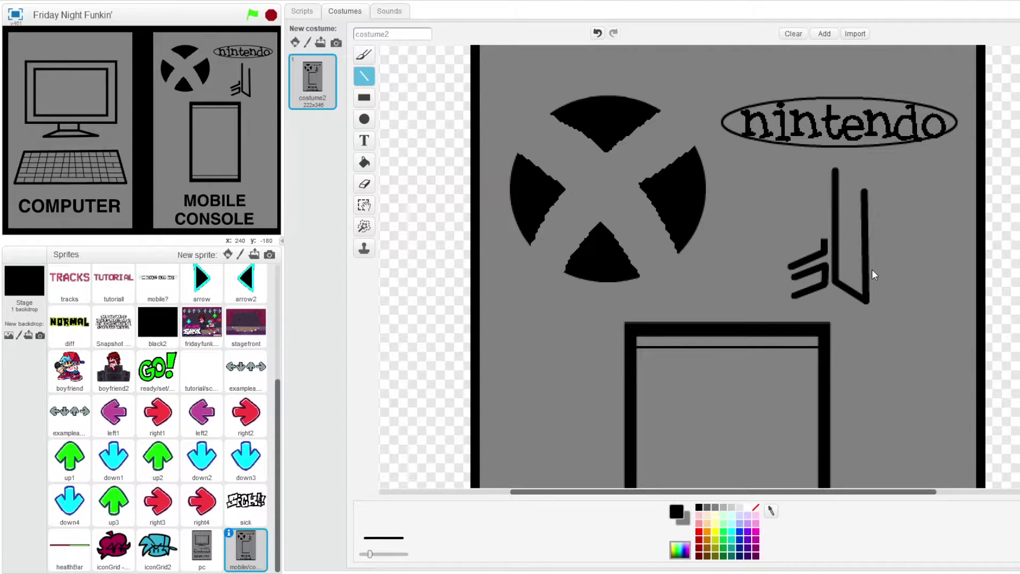
Step: Add the short slanted line segments on both sides of the PlayStation logo's upright, undoing a misplaced line
key("ctrl+z")
left_click_drag(877, 288, 878, 310)
left_click_drag(878, 288, 915, 281)
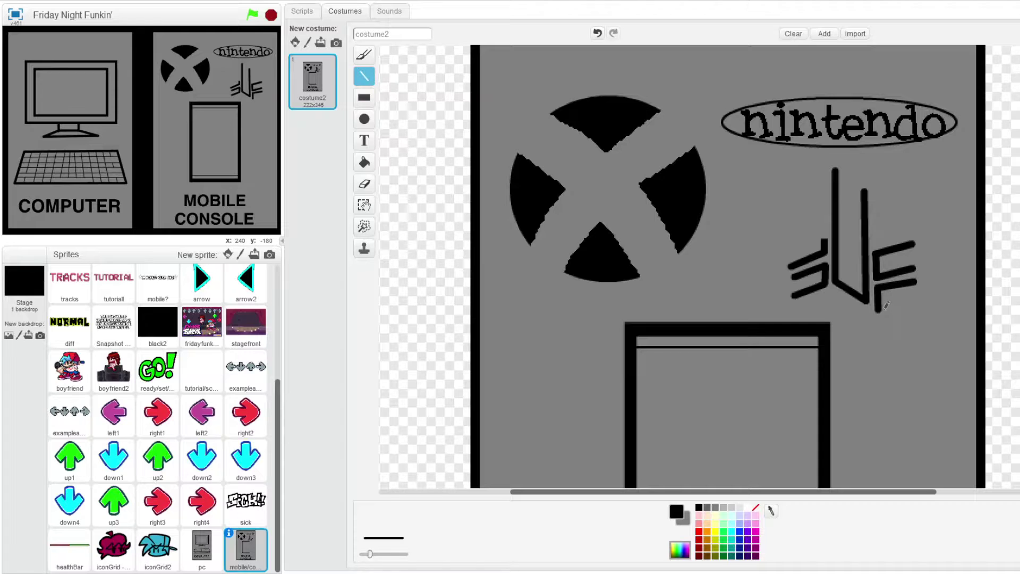
left_click_drag(880, 310, 917, 303)
Step: Paint the curved outlines that join the PlayStation logo's lines freehand with the brush, undoing and redrawing faulty strokes
key("b")
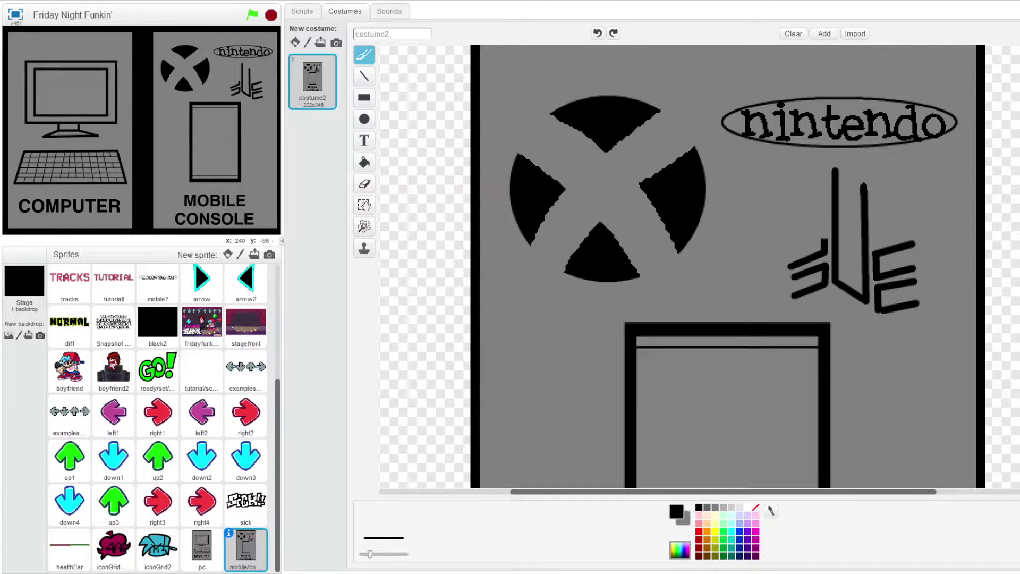
left_click(597, 33)
left_click(597, 33)
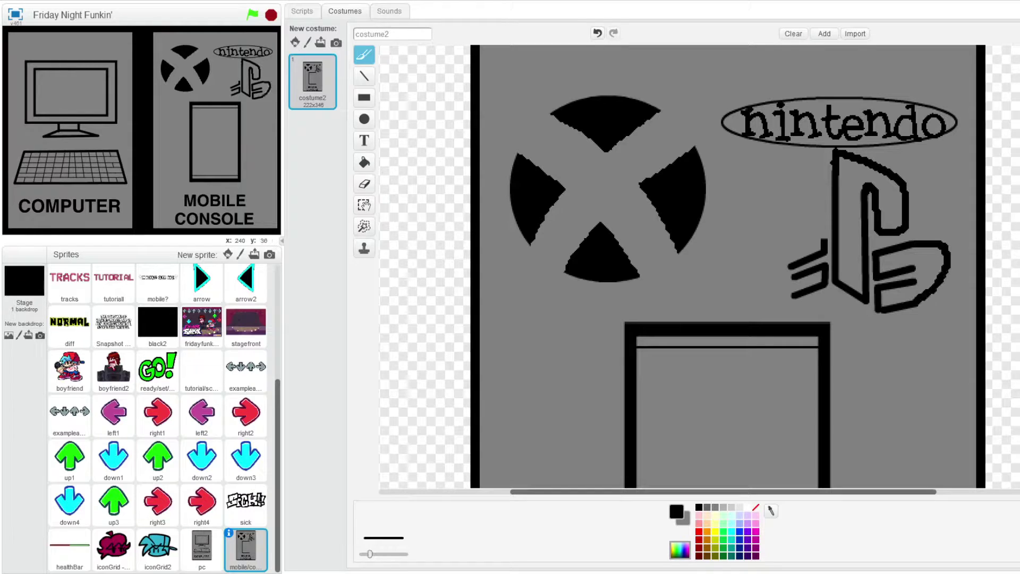
left_click(597, 33)
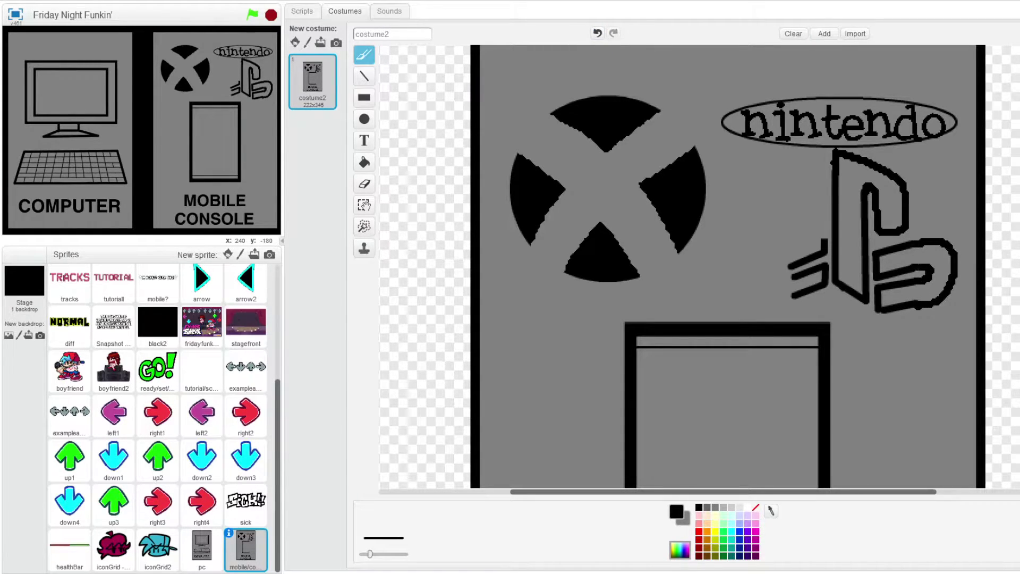
left_click(597, 33)
left_click(597, 33)
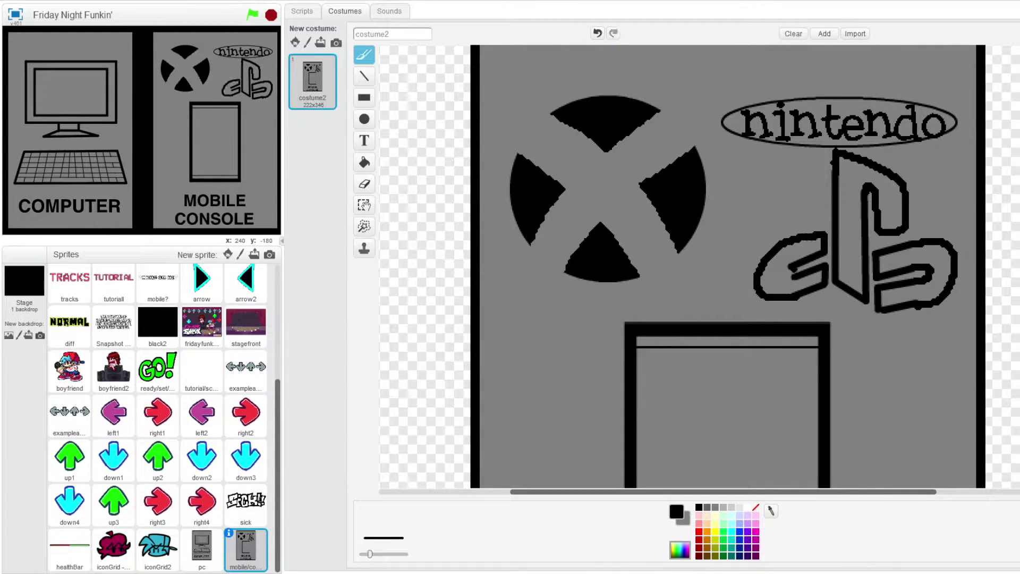
Step: Move the nintendo logo slightly up from the PlayStation logo, fill the leftover gap with background gray and save the project
scroll(398, 185, "down", 1)
left_click(364, 204)
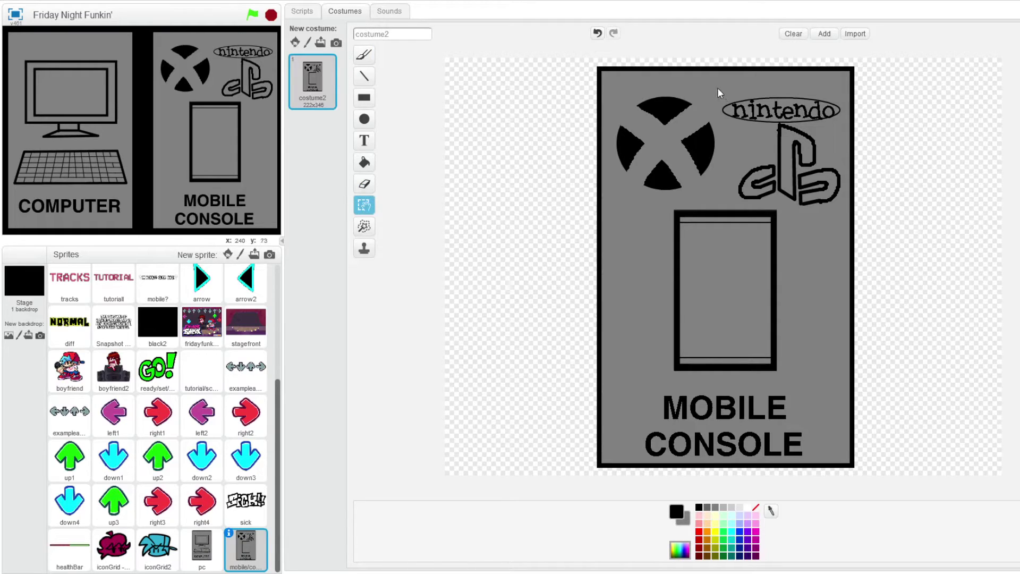
left_click_drag(839, 123, 843, 127)
left_click_drag(829, 116, 829, 111)
left_click(841, 129)
left_click(682, 521)
left_click(365, 162)
left_click(748, 123)
left_click(80, 1)
left_click(93, 44)
Step: Pick up the light gray from the pc sprite's highlighted costume and duplicate the mobile/console sprite's costume2
left_click(201, 548)
left_click(771, 511)
left_click(754, 420)
left_click(364, 162)
left_click(245, 549)
right_click(312, 81)
left_click(327, 88)
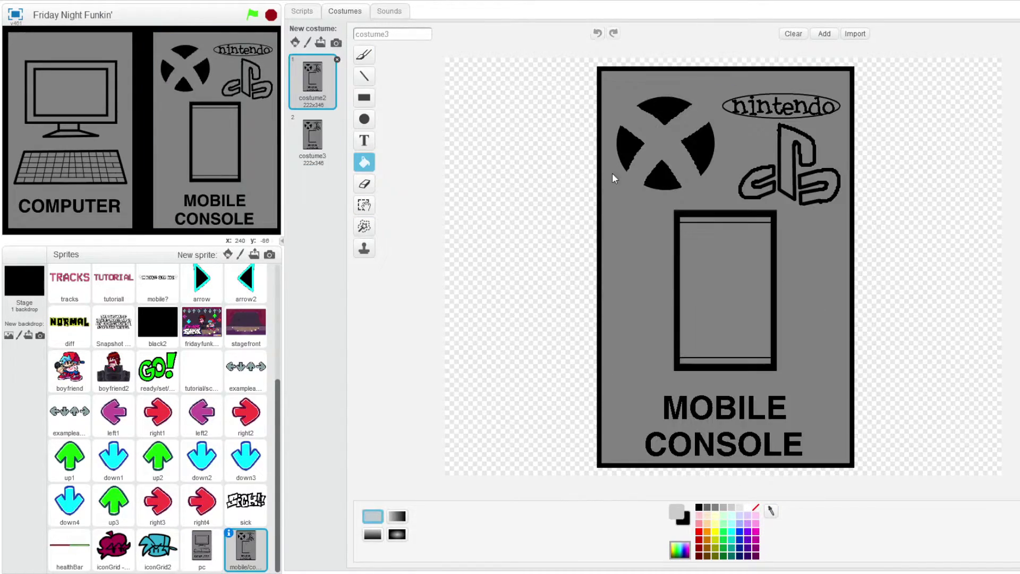
Step: Fill the border, logos, phone outline and MOBILE CONSOLE text in costume3 with light gray
double_click(597, 33)
left_click(712, 153)
left_click(663, 175)
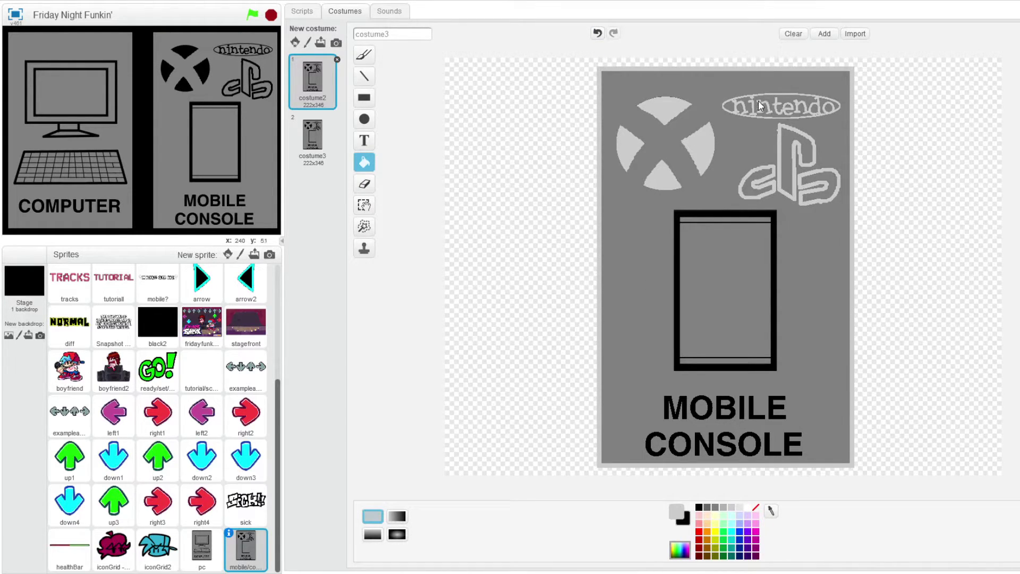
left_click(714, 369)
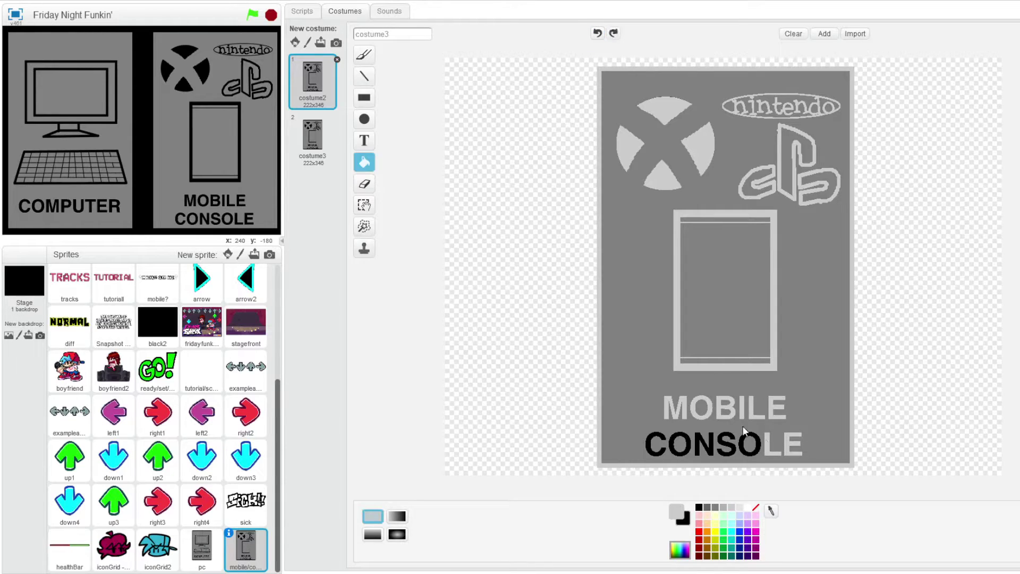
Step: Create a variable named Device and hide its readout from the stage
left_click(302, 11)
left_click(318, 99)
type("Device")
key("Return")
left_click(292, 130)
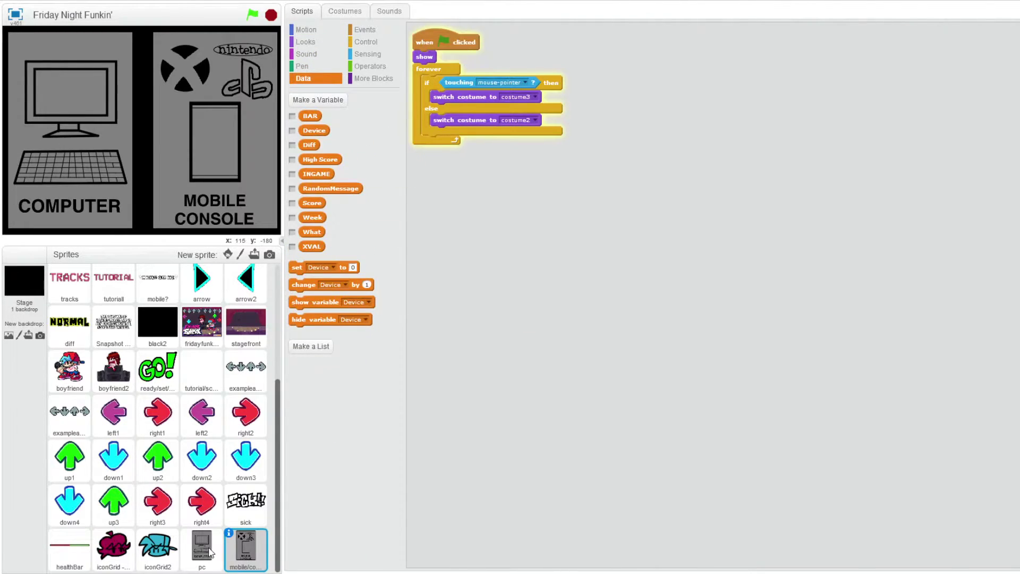
Step: In the pc sprite, add set Device to 0 at the green-flag start and a sprite-clicked script that sets Device to PC
left_click(209, 548)
left_click_drag(302, 264, 426, 56)
left_click(365, 29)
left_click_drag(330, 158, 454, 179)
left_click(302, 78)
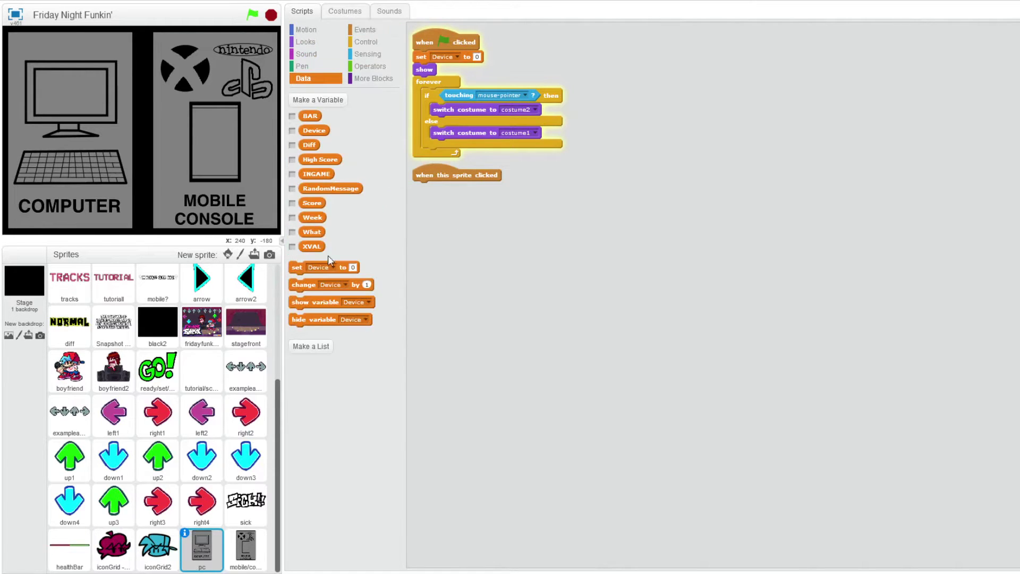
Step: Extend the pc sprite's click script with a broadcast of a new message PostSelection and a hide block
left_click(367, 30)
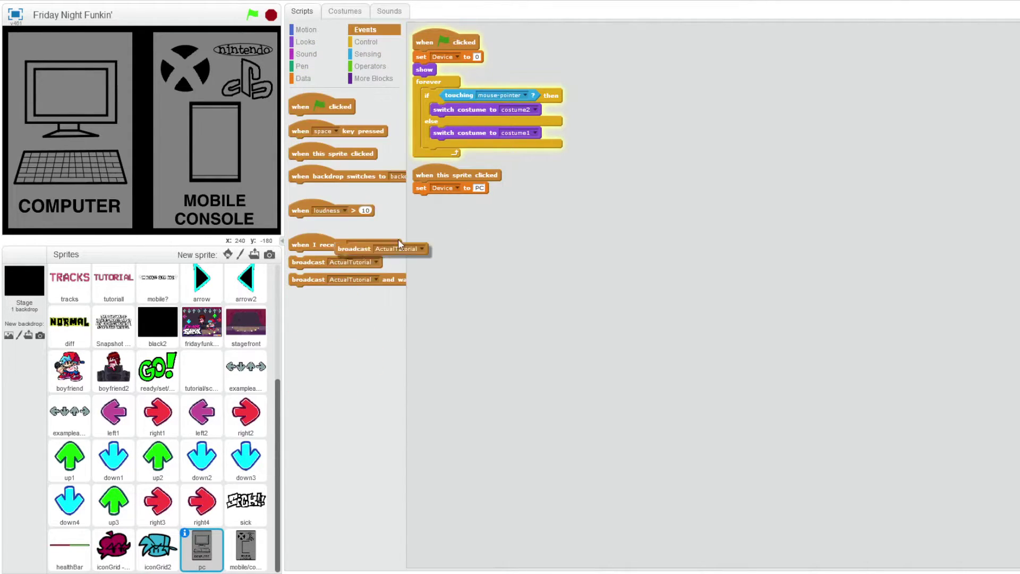
left_click_drag(319, 263, 443, 201)
left_click(500, 201)
left_click(476, 405)
left_click(300, 42)
left_click_drag(297, 192, 423, 212)
Step: Delete the pop sound from the pc sprite and look through the menu sprites for the confirmMenu.mp3 sound
left_click(378, 11)
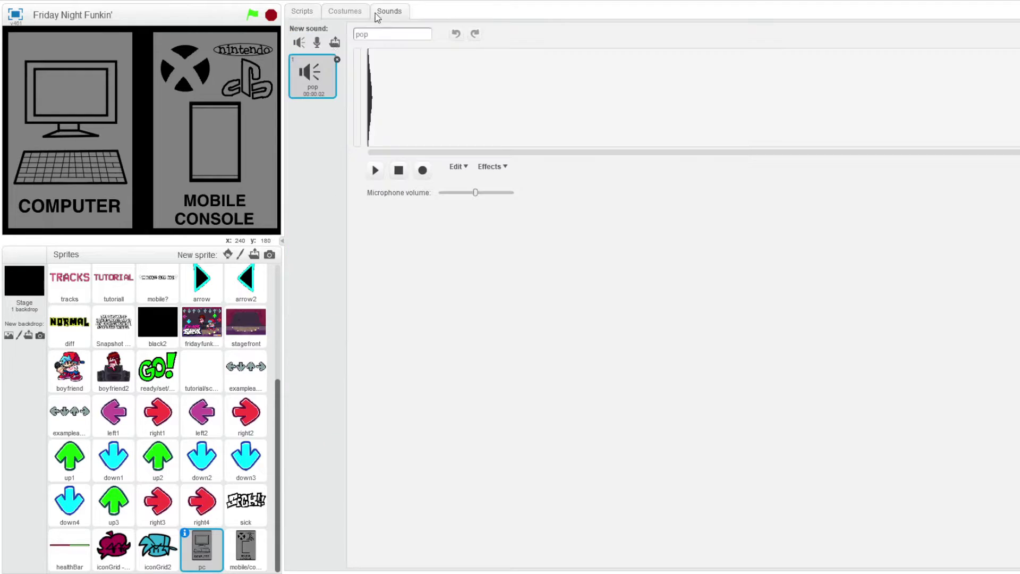
left_click(337, 57)
scroll(232, 318, "up", 5)
left_click(204, 285)
left_click(203, 331)
left_click_drag(205, 377, 208, 379)
left_click(245, 330)
left_click(375, 169)
Step: Copy the confirmMenu.mp3 sound to the device card sprites and delete the mobile/console sprite's default sound
left_click_drag(312, 75, 249, 550)
scroll(233, 340, "down", 5)
left_click(249, 550)
left_click(337, 59)
left_click(204, 550)
Step: Insert a play sound confirmMenu.mp3 block at the start of the pc sprite's click script
left_click(302, 11)
left_click(320, 54)
left_click_drag(309, 100, 375, 121)
Step: Copy the pc sprite's click script to the mobile/console sprite and place it below the green-flag script
left_click(249, 548)
left_click(202, 548)
right_click(441, 163)
left_click(458, 173)
left_click(245, 548)
left_click_drag(451, 54, 451, 181)
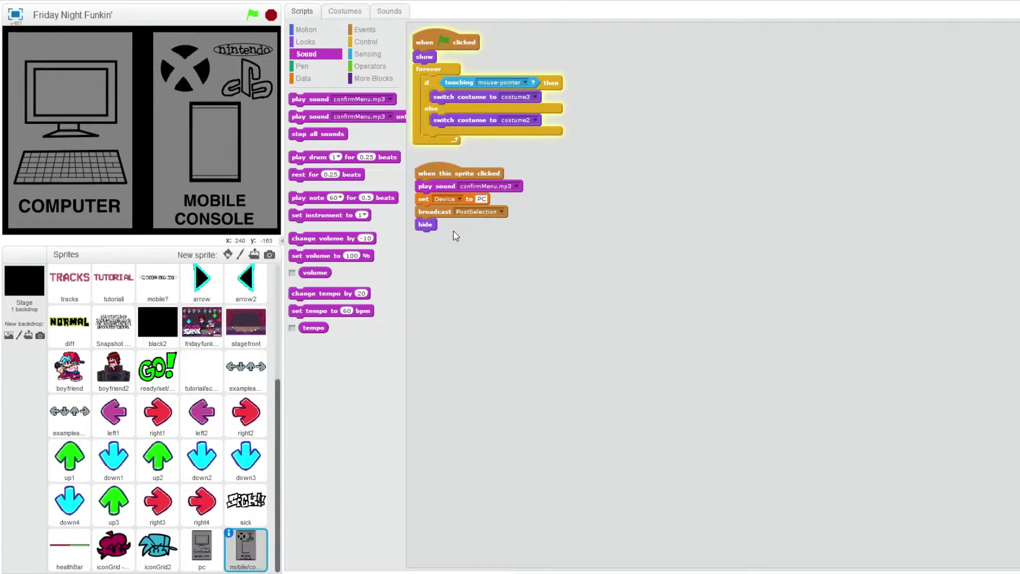
Step: Clean up the mobile/console scripts, set Device to MC in the click script and to PC at the green-flag start
right_click(463, 241)
left_click(478, 250)
left_click(304, 78)
left_click_drag(335, 267, 457, 57)
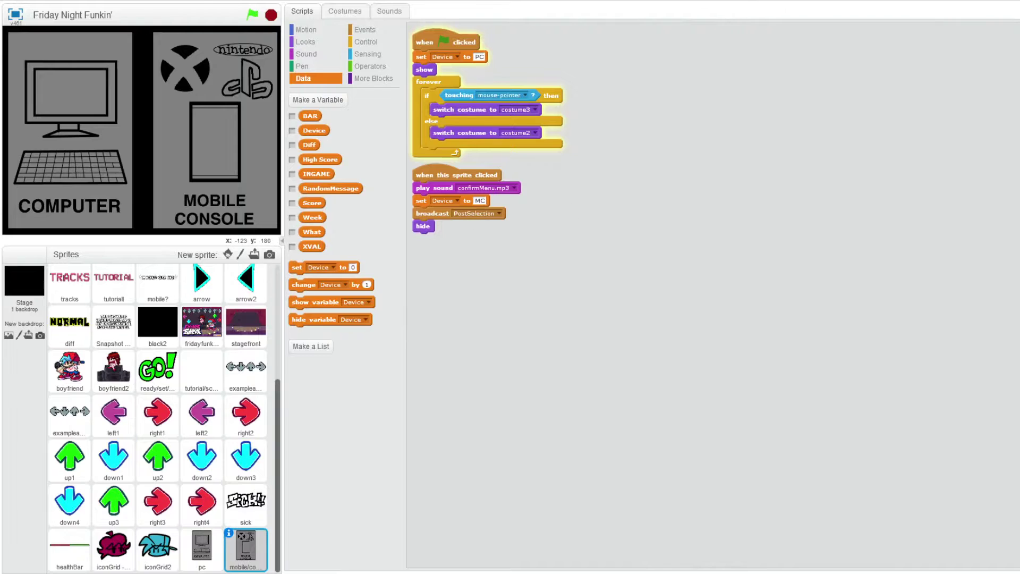
Step: Add a when I receive PostSelection script with a hide block to the mobile/console sprite and copy it to the pc sprite
left_click(365, 29)
left_click_drag(340, 245, 470, 258)
left_click(305, 42)
left_click_drag(298, 192, 202, 548)
right_click(444, 259)
left_click(201, 548)
left_click_drag(441, 43, 441, 255)
Step: Remove the words ON MOBILE? from the mobile? sprite's costume
scroll(255, 300, "up", 5)
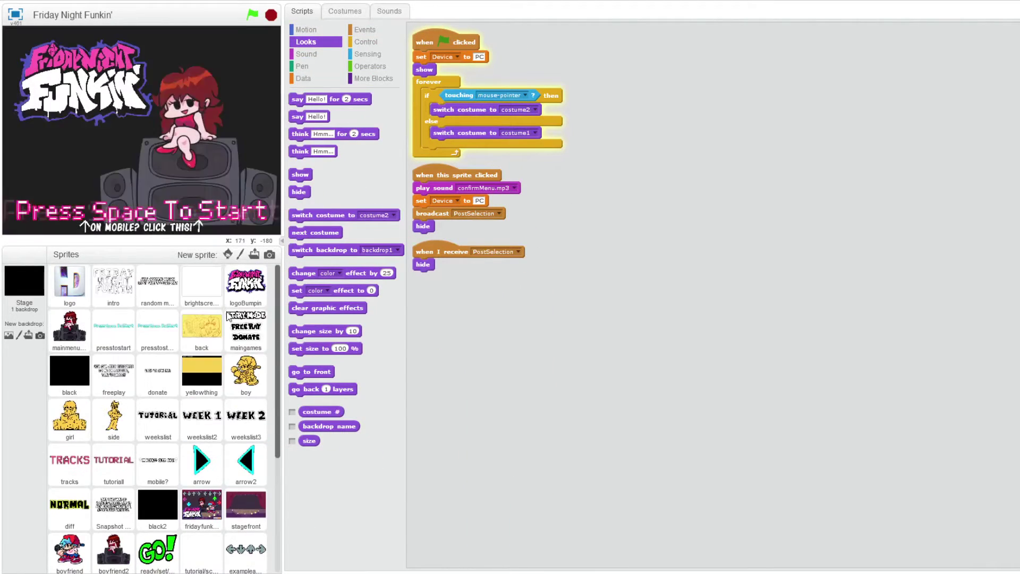
left_click(158, 464)
left_click(365, 12)
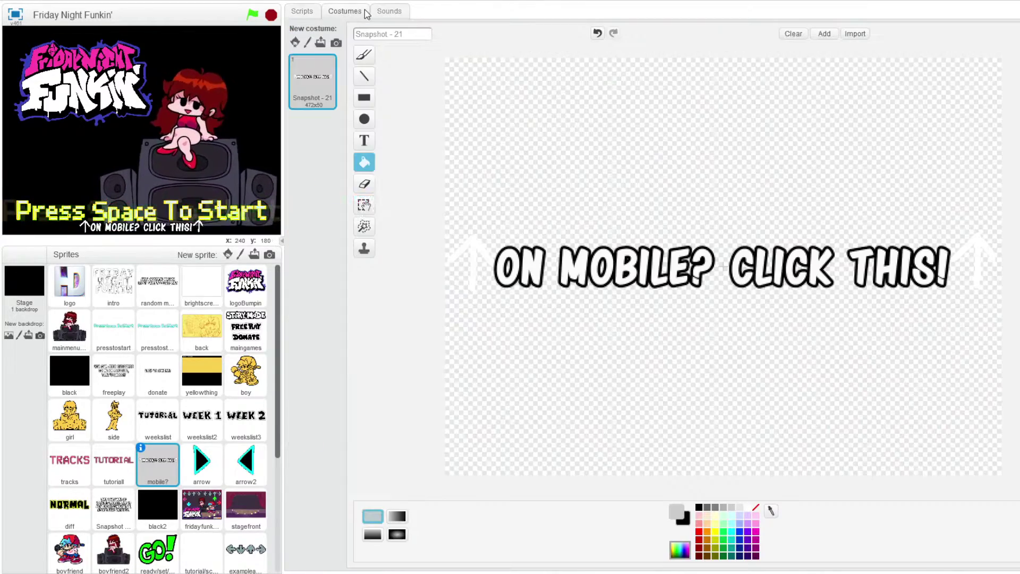
left_click_drag(494, 236, 738, 303)
key("Delete")
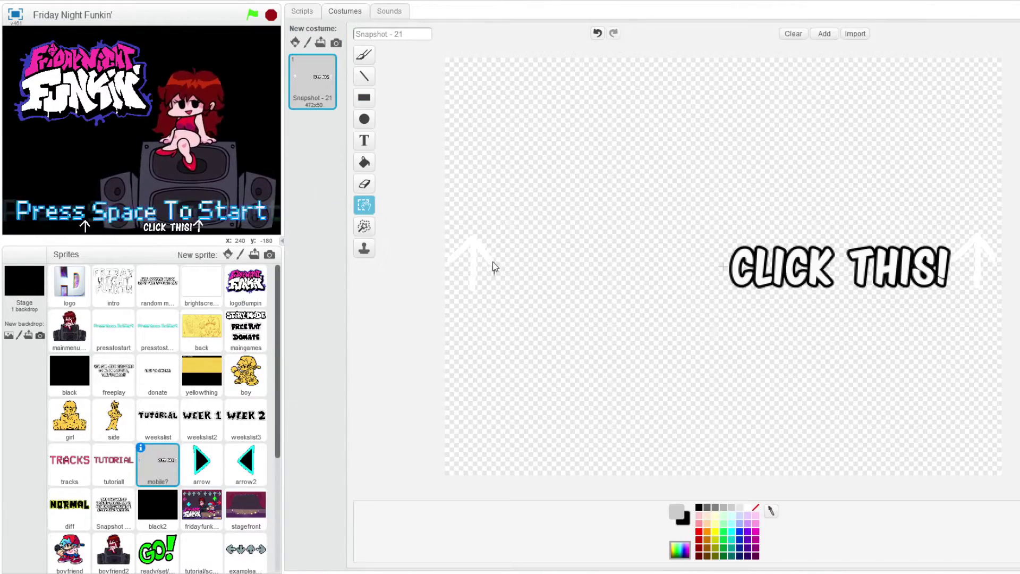
Step: Move CLICK THIS! and its arrow next to the other arrow and recenter the costume on the text
left_click_drag(707, 226, 999, 332)
left_click_drag(988, 287, 760, 287)
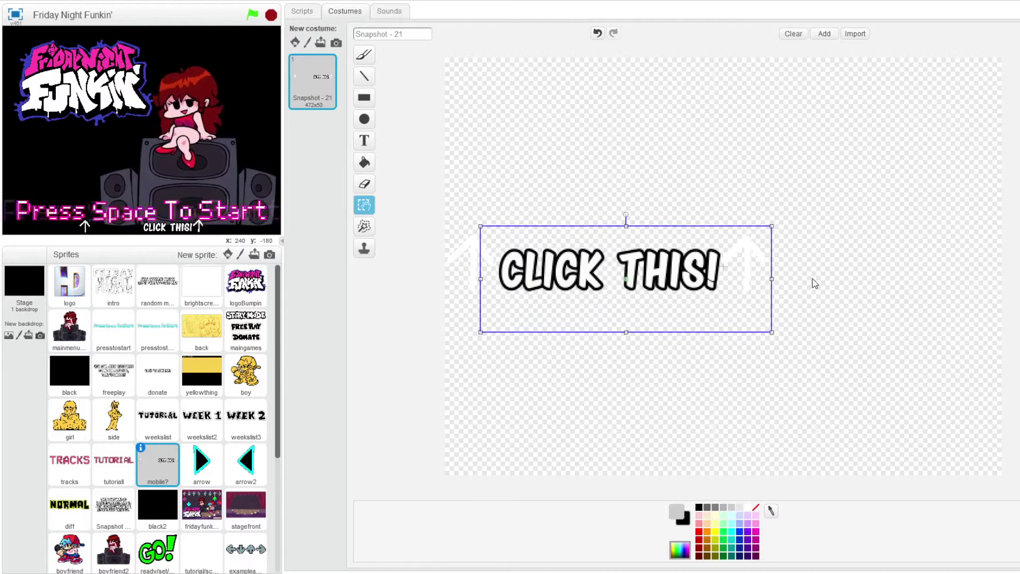
left_click(364, 248)
left_click(608, 267)
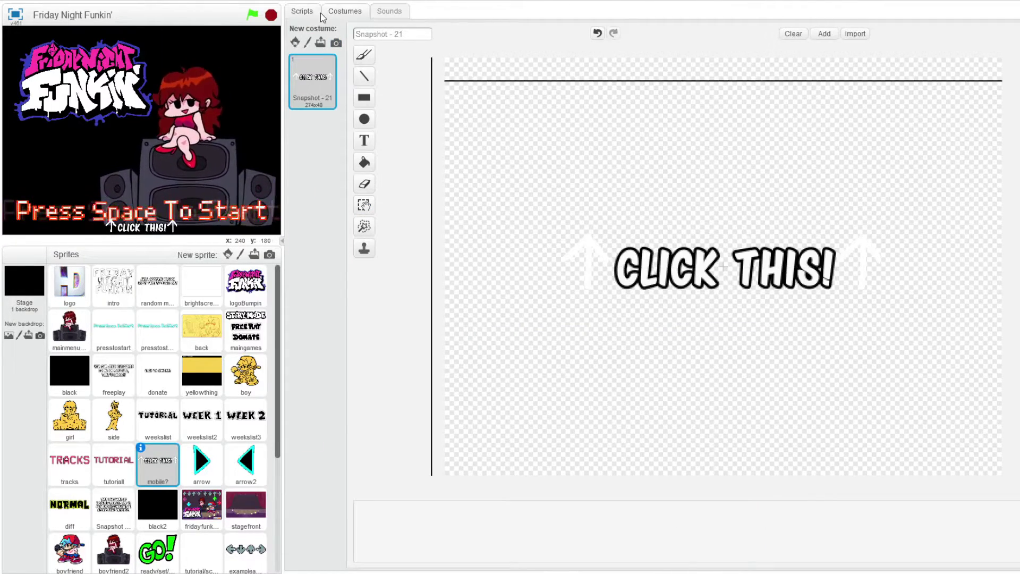
Step: Wrap the mobile? sprite's MainMenu blocks in an if Device = MC condition and clean up the scripts
left_click(313, 13)
left_click_drag(581, 106, 711, 114)
left_click_drag(595, 36, 454, 312)
left_click(359, 42)
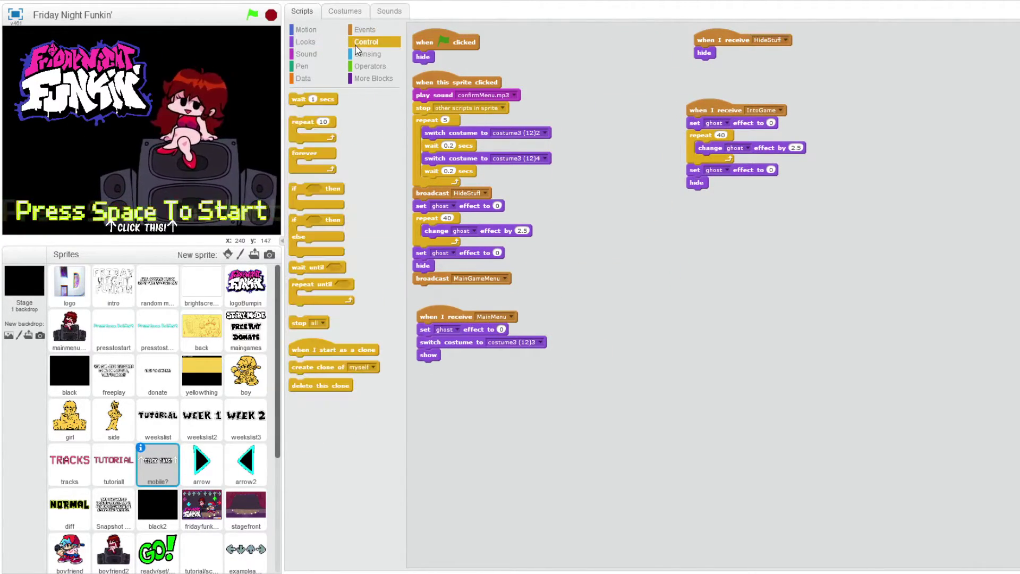
left_click(368, 54)
left_click_drag(296, 192, 462, 334)
left_click(371, 66)
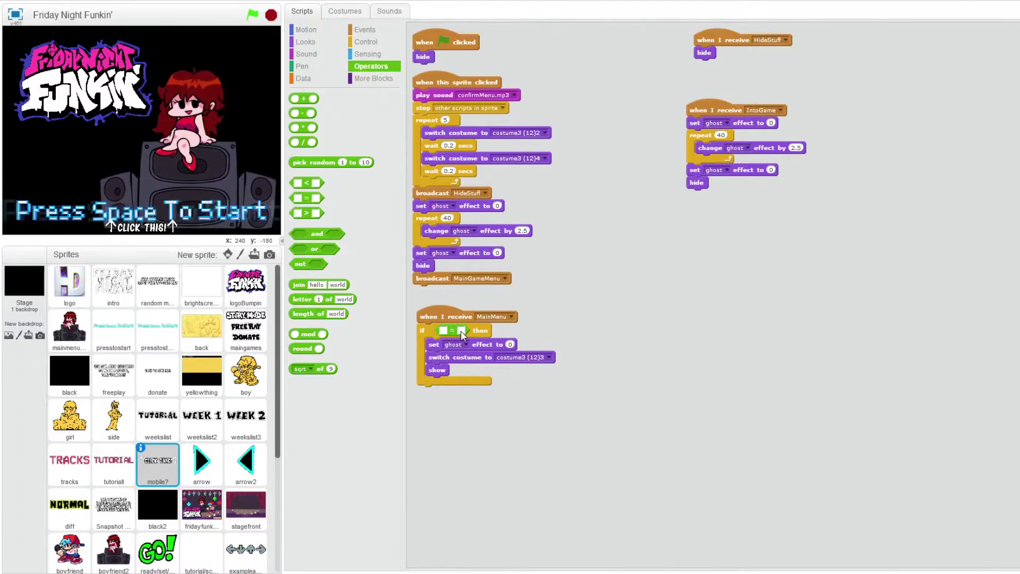
left_click(303, 78)
left_click_drag(313, 131, 443, 331)
right_click(574, 313)
left_click(589, 322)
Step: Delete the if Device = MC block, undelete it and reattach it under when I receive MainMenu
right_click(502, 313)
left_click(521, 332)
right_click(483, 323)
left_click(81, 2)
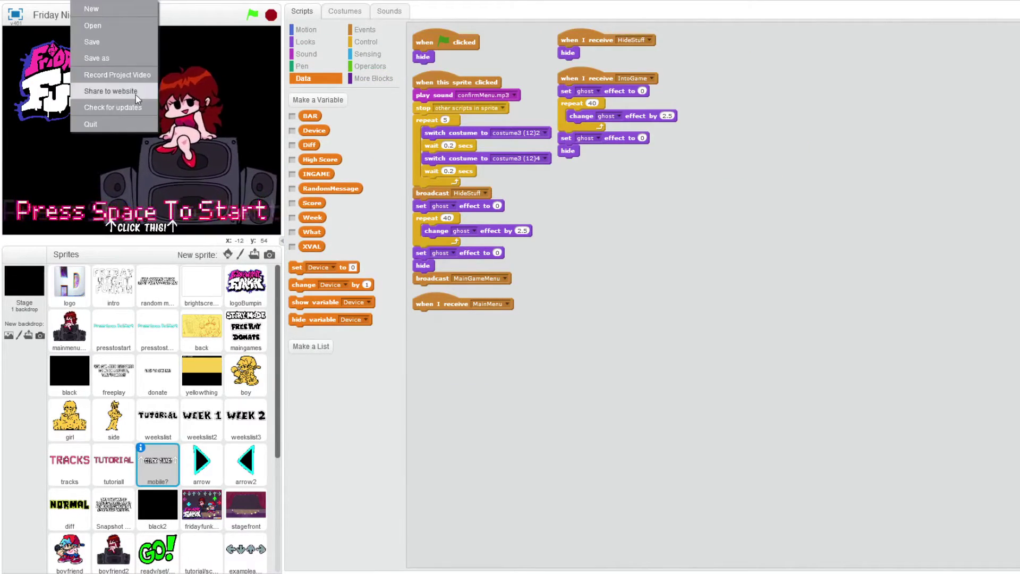
left_click(111, 2)
left_click(119, 9)
left_click_drag(428, 37, 427, 319)
Step: Duplicate the if Device = MC block, save the project, copy the duplicate to the presstostart sprite and remove the spare
right_click(428, 318)
left_click(446, 326)
left_click(664, 313)
left_click(81, 2)
left_click(93, 42)
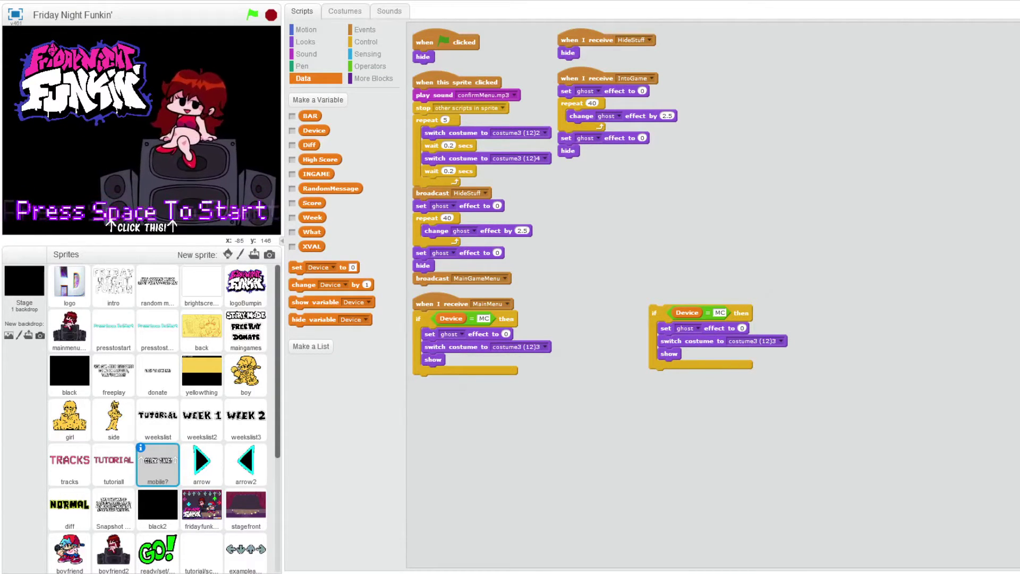
left_click_drag(652, 314, 106, 325)
left_click_drag(656, 314, 318, 303)
left_click(113, 329)
Step: Wrap the presstostart sprite's click script in the if Device = MC condition and clean up the scripts
left_click_drag(440, 68, 630, 340)
left_click_drag(588, 41, 773, 284)
left_click_drag(627, 322, 754, 306)
left_click_drag(774, 281, 621, 62)
right_click(786, 124)
left_click(792, 130)
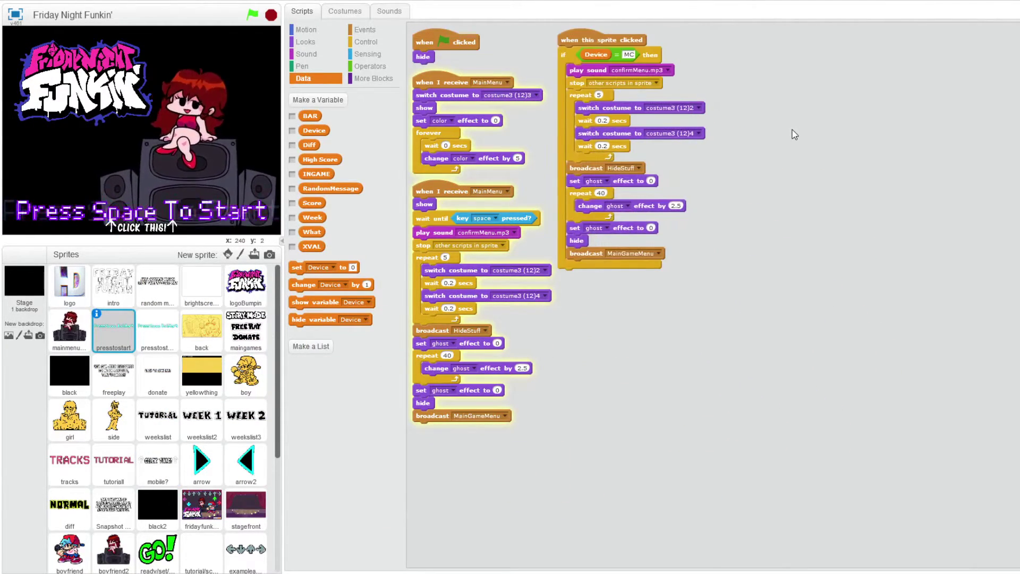
Step: Check the second press-to-start sprite and the logoBumpin sprite, and save the project
left_click(157, 329)
left_click(111, 332)
left_click(81, 1)
left_click(87, 37)
left_click(245, 286)
left_click(130, 326)
Step: Run the project, choose the mobile/console card to test the selection screen, and save the project
left_click(253, 16)
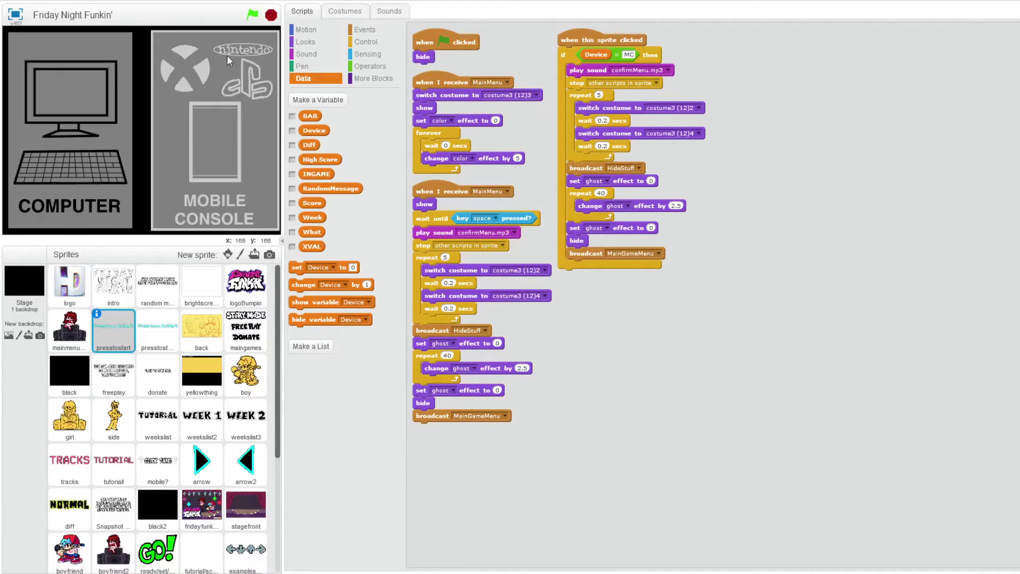
left_click(202, 138)
left_click(79, 1)
left_click(91, 42)
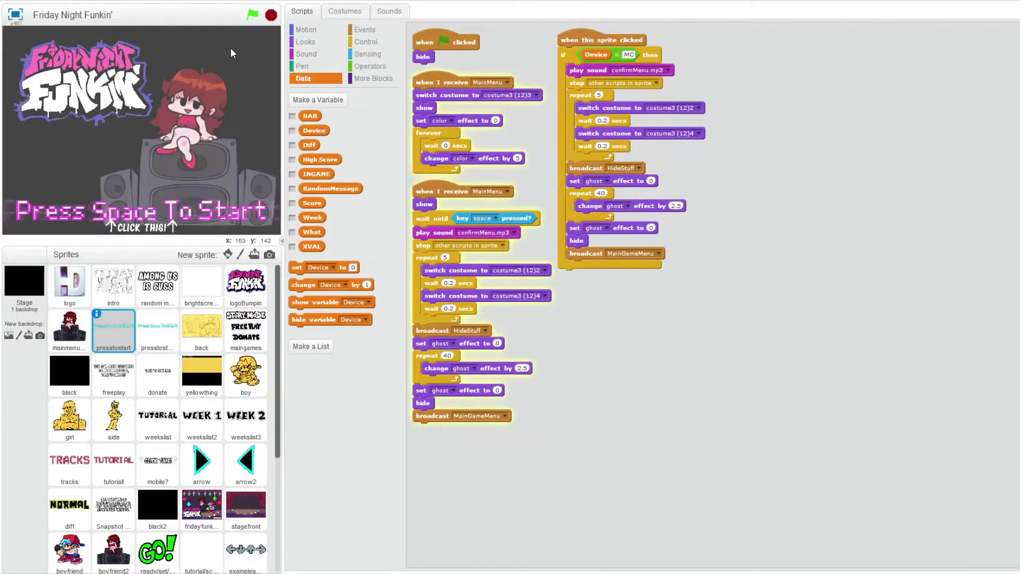
Step: Switch the presstostart sprite to costume3 (12)2 and return to its scripts
left_click(345, 11)
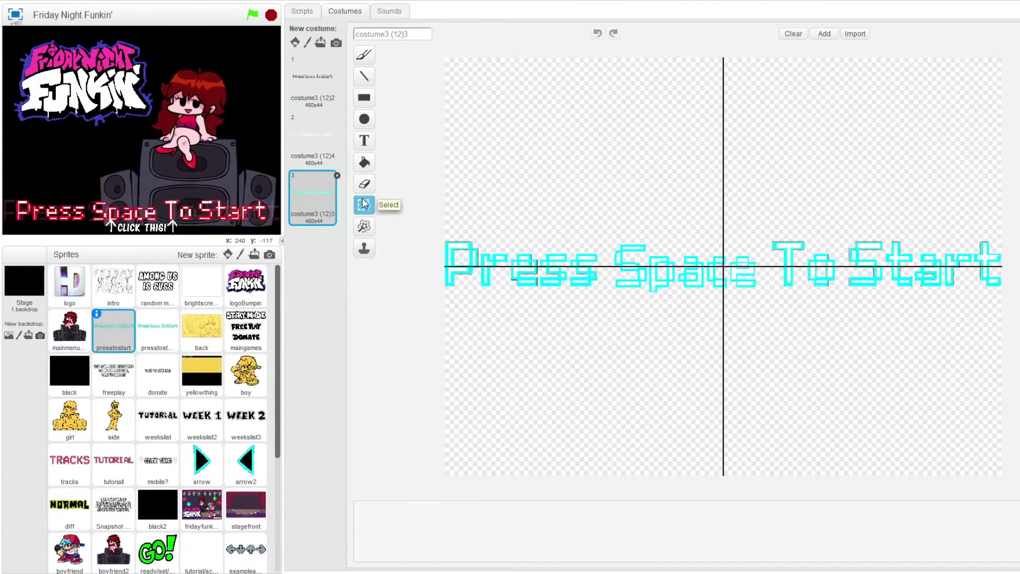
left_click(312, 79)
left_click(302, 12)
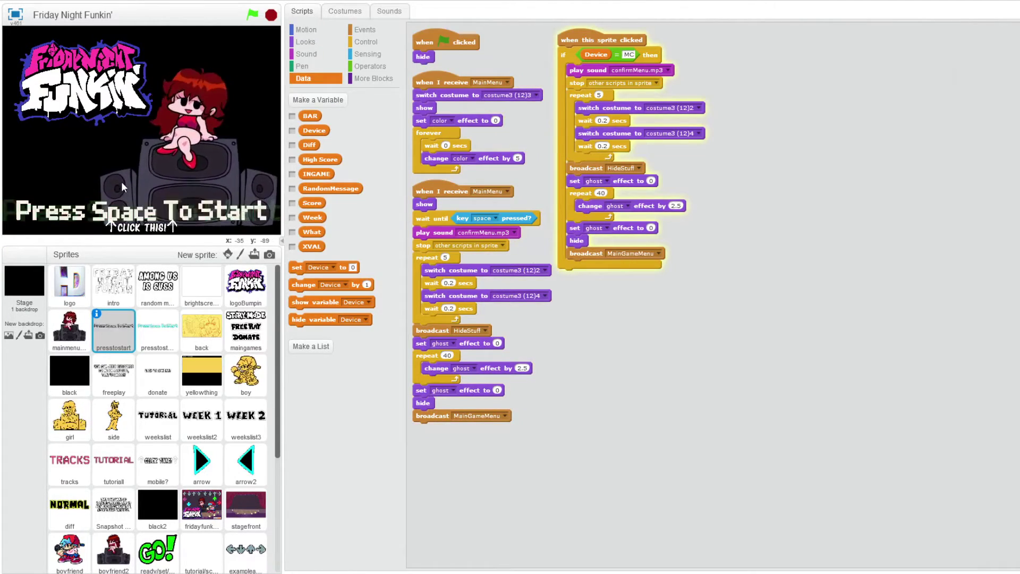
Step: Check the maingames sprite's scripts and return to the presstostart sprite that holds the Device condition
left_click(246, 330)
left_click(366, 42)
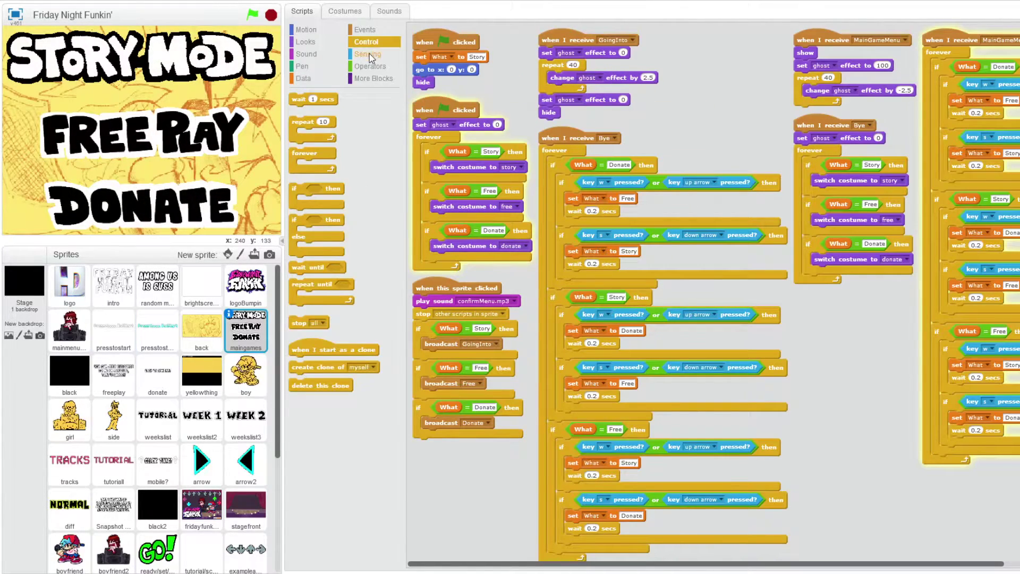
left_click(113, 330)
left_click(69, 329)
left_click(157, 329)
left_click(113, 329)
Step: Duplicate the if Device = MC script in presstostart, remove the copy's inner blocks, and duplicate the emptied condition
right_click(571, 55)
left_click(584, 63)
left_click(587, 333)
left_click_drag(591, 348, 393, 352)
right_click(588, 332)
left_click(605, 339)
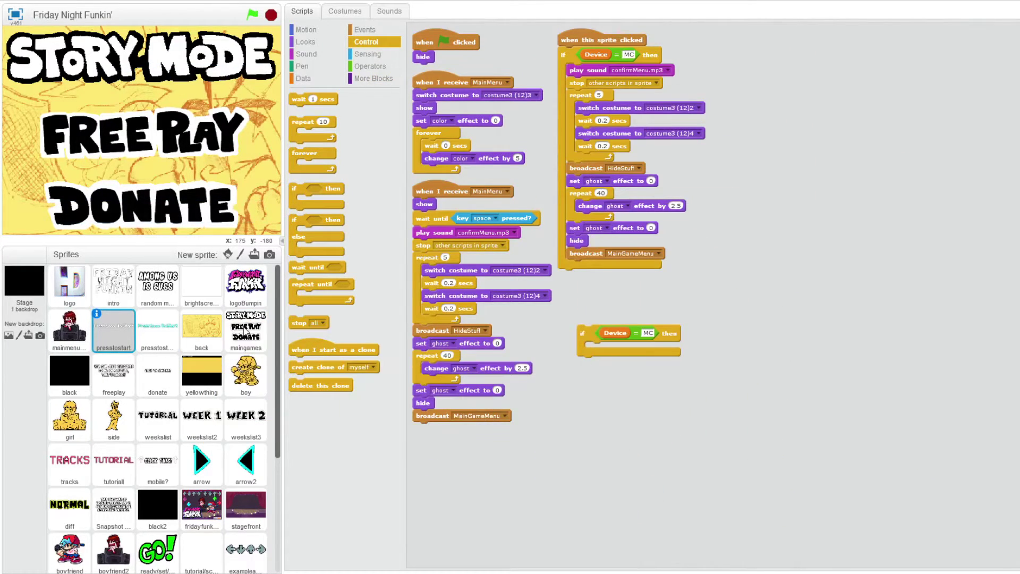